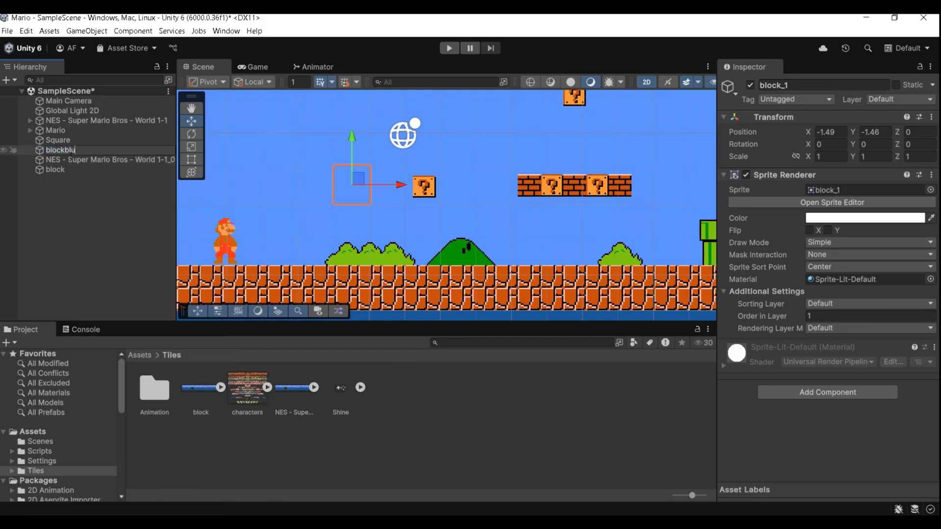
# Rename the block_1 object as blockblue.
pyautogui.write('blockblue')
pyautogui.press('Return')
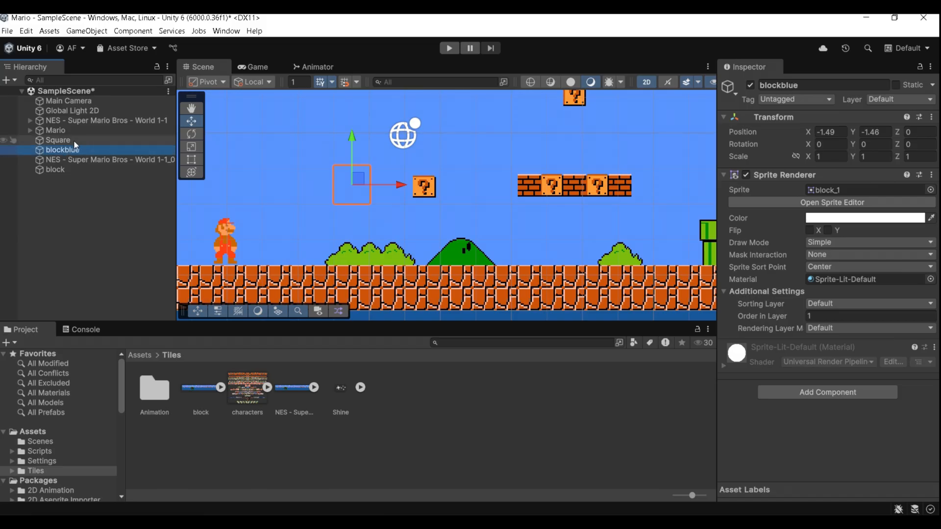
# Rename the Square object as block and nest it together with blockblue under the existing block parent object.
pyautogui.click(73, 140)
pyautogui.rightClick(72, 139)
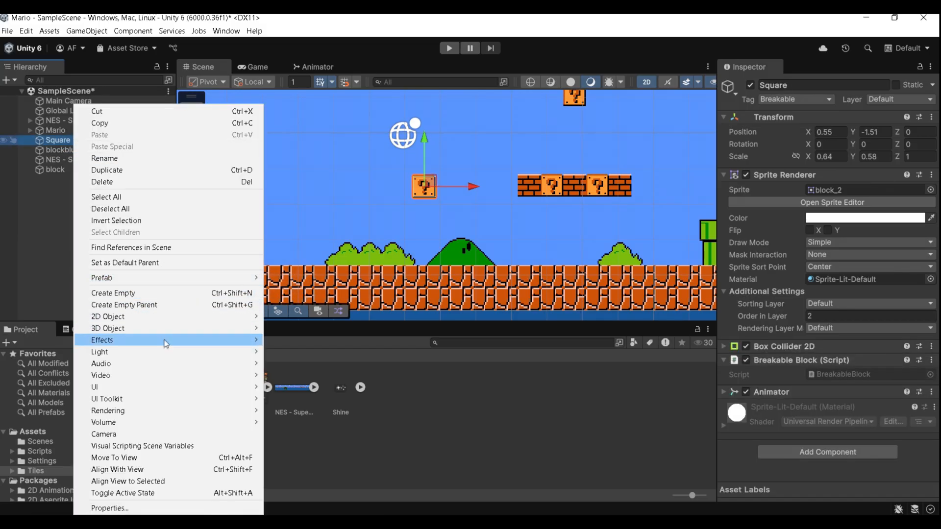
pyautogui.click(139, 157)
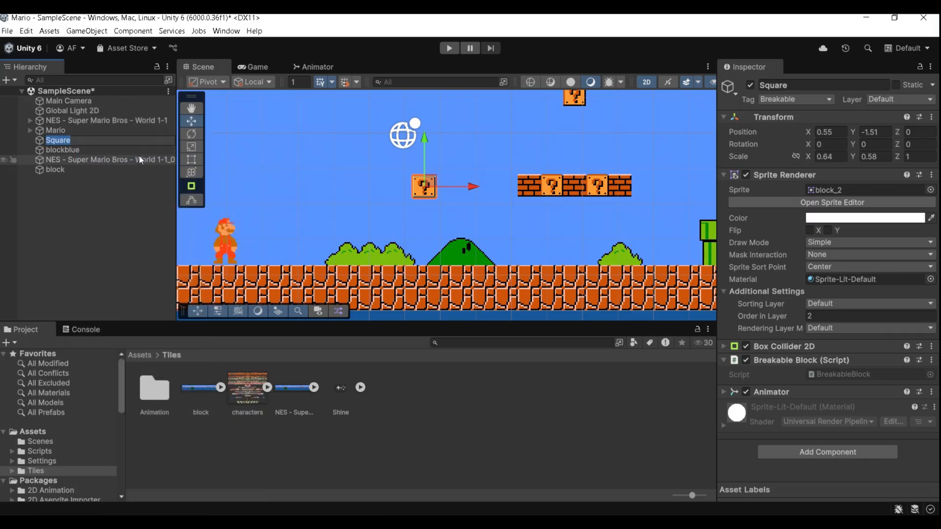
pyautogui.write('block')
pyautogui.press('Return')
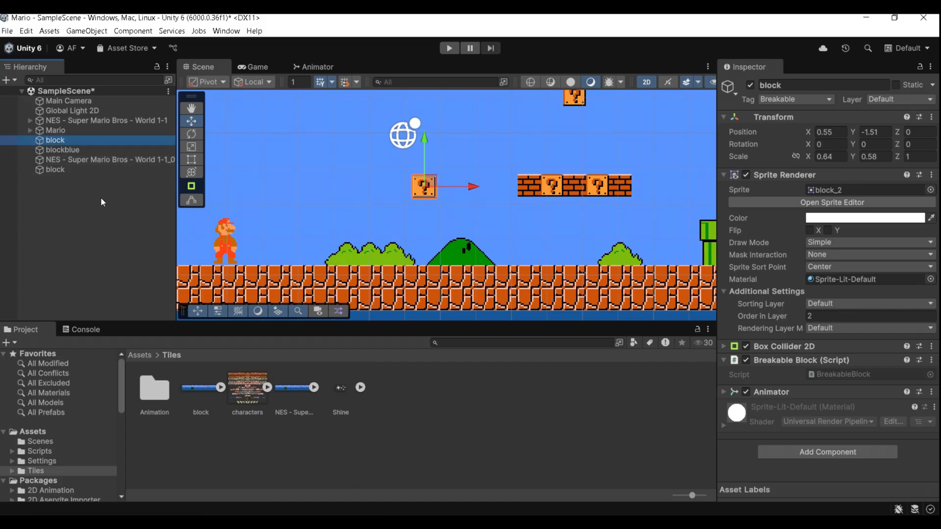
pyautogui.moveTo(67, 155)
pyautogui.mouseDown()
pyautogui.moveTo(63, 172)
pyautogui.moveTo(63, 160)
pyautogui.mouseUp()
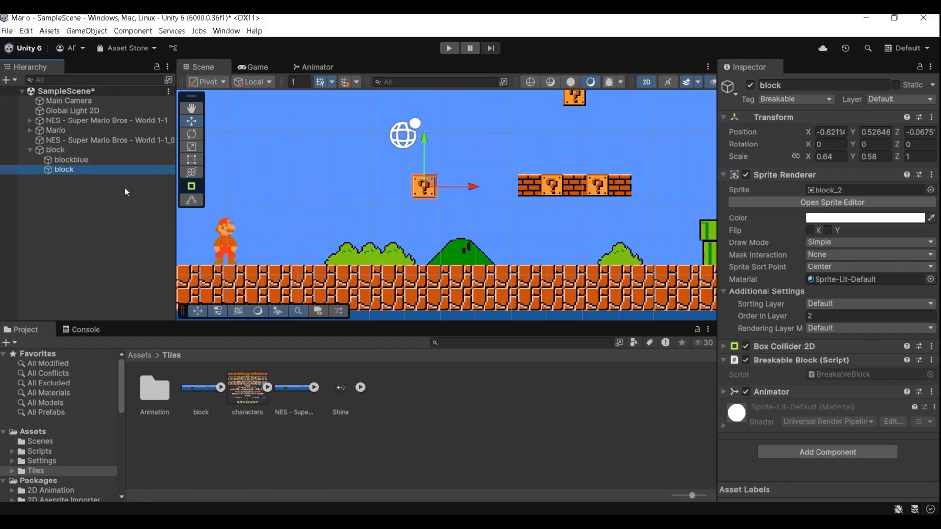
# Switch to Notepad, write the note "ctrl + D", and minimize the window to return to Unity.
pyautogui.click(14, 519)
pyautogui.write('bl')
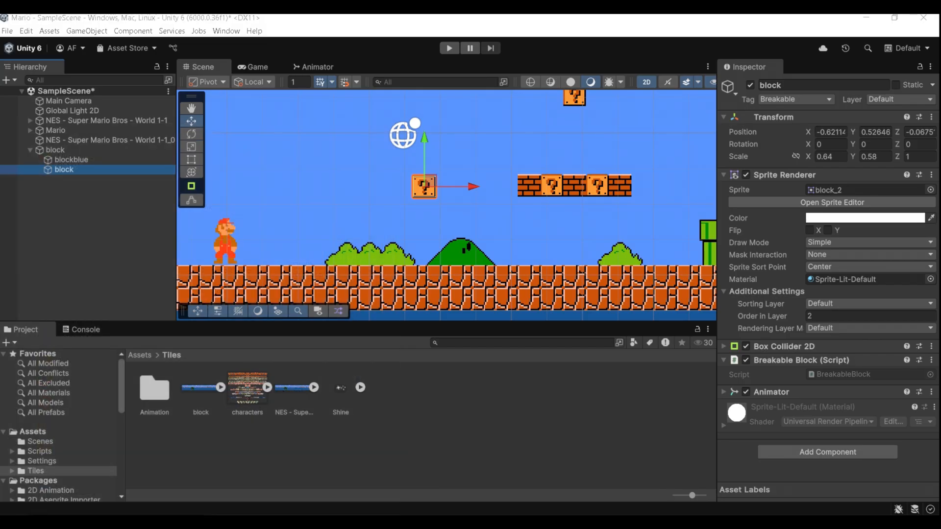
pyautogui.write('oco')
pyautogui.click(141, 193)
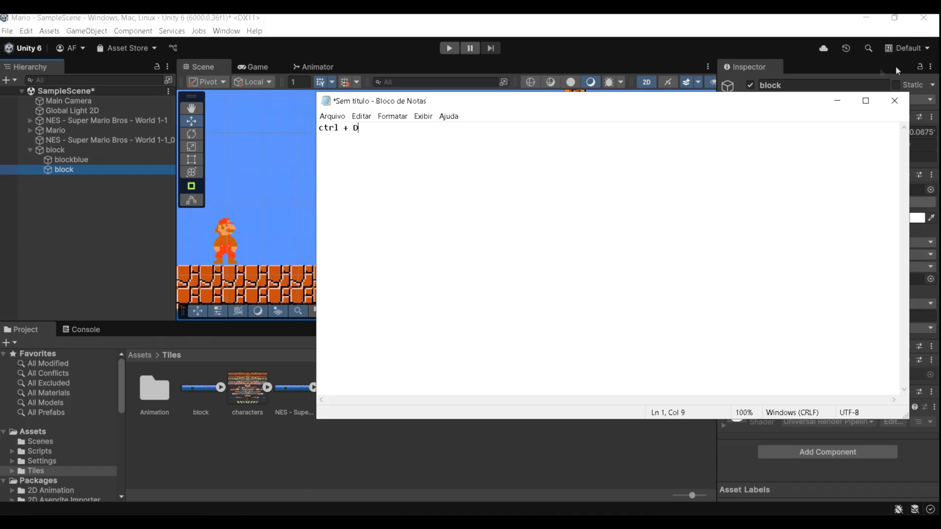
pyautogui.click(837, 101)
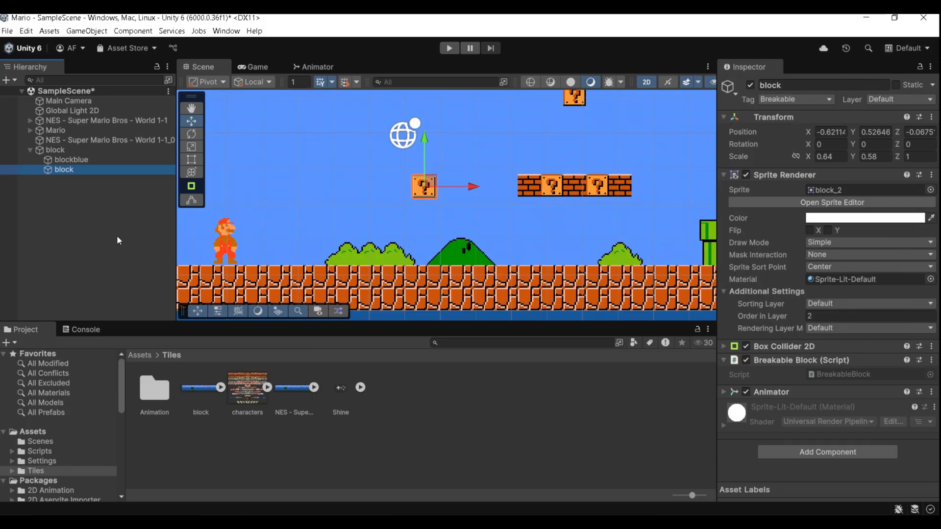
# Duplicate the nested block object six times, up to block (6).
pyautogui.hotkey('ctrl', 'd')
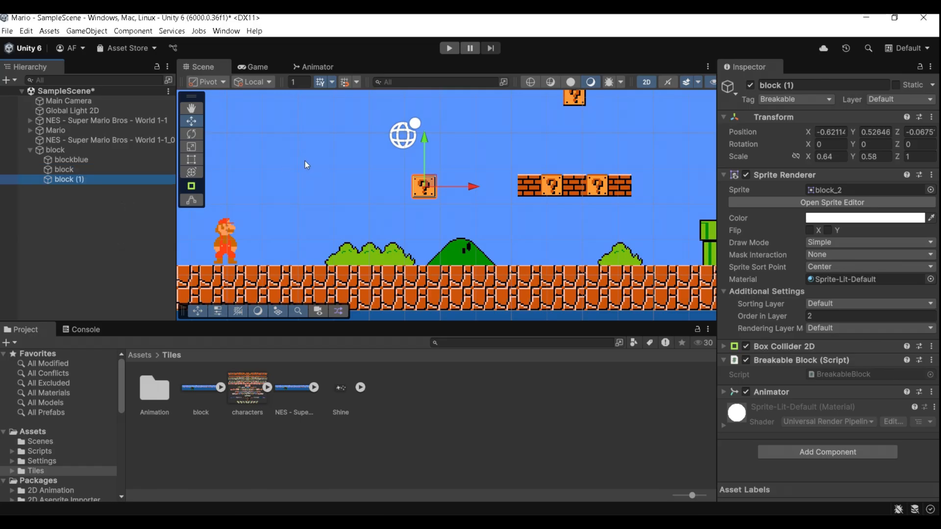
pyautogui.hotkey('ctrl', 'd')
pyautogui.hotkey('ctrl', 'd')
pyautogui.hotkey('ctrl', 'd')
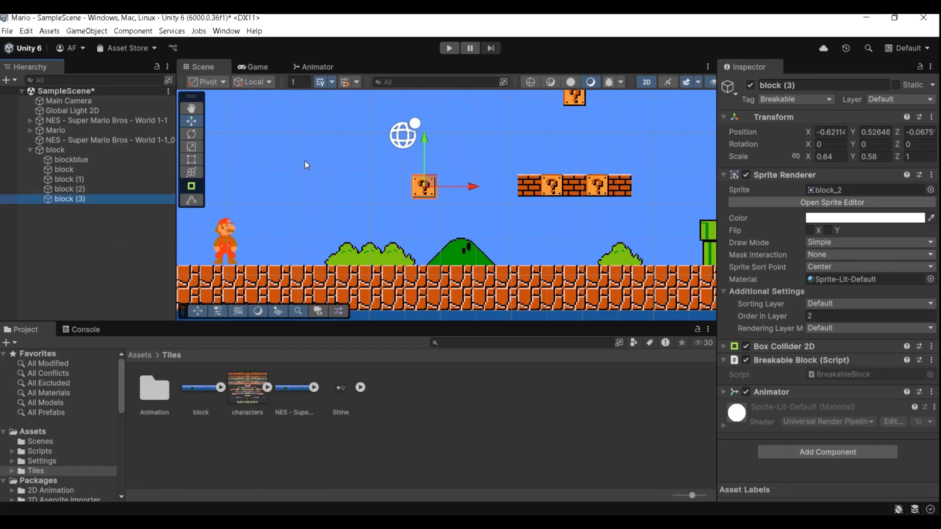
pyautogui.hotkey('ctrl', 'd')
pyautogui.hotkey('ctrl', 'd')
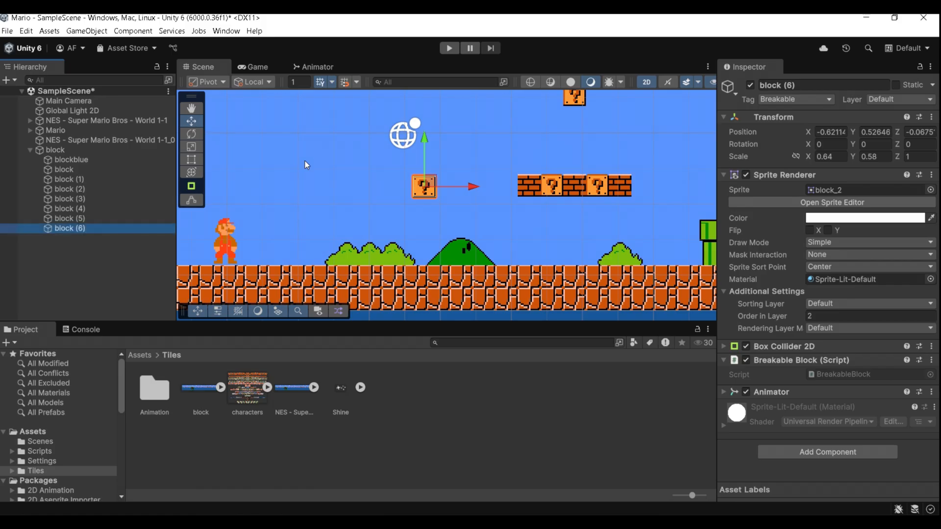
# Duplicate the blockblue object twice.
pyautogui.click(82, 159)
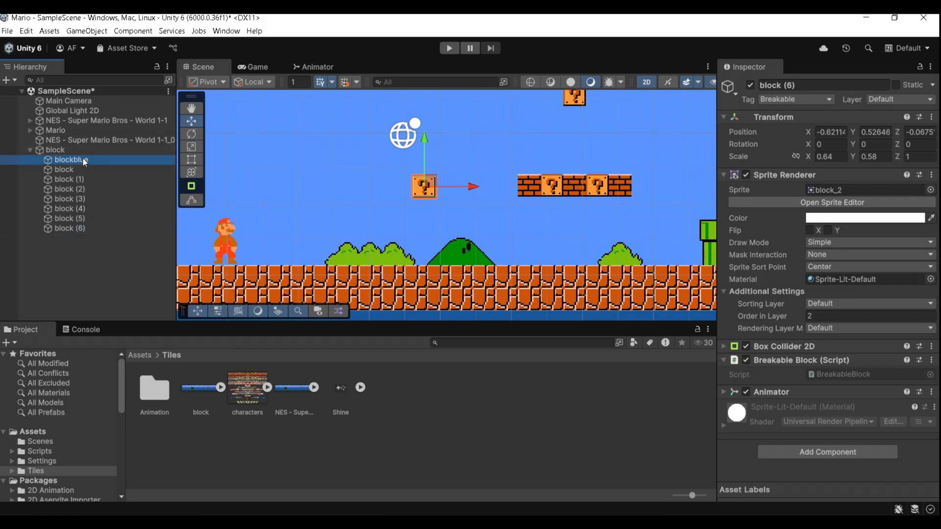
pyautogui.hotkey('ctrl', 'd')
pyautogui.hotkey('ctrl', 'd')
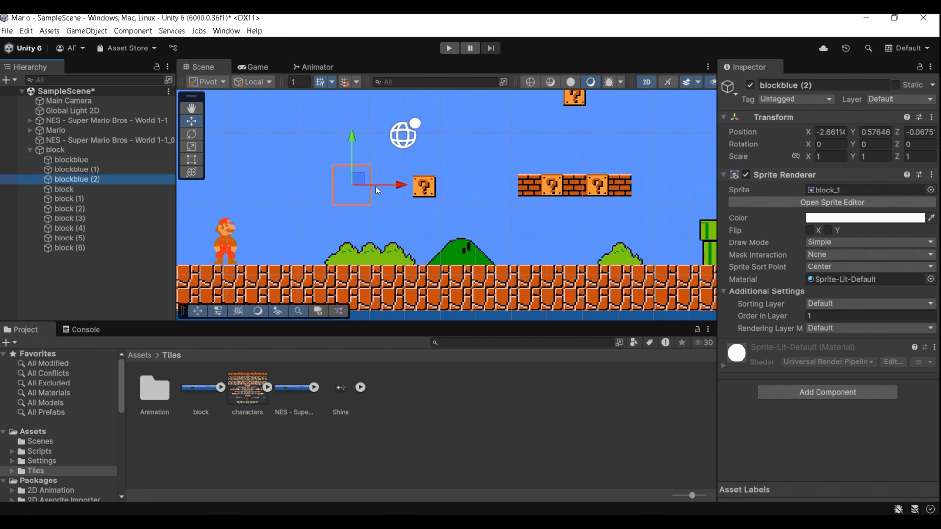
# Move the original blockblue over the brick row to about X 3.45 and stretch its X scale to about 3.7.
pyautogui.click(112, 170)
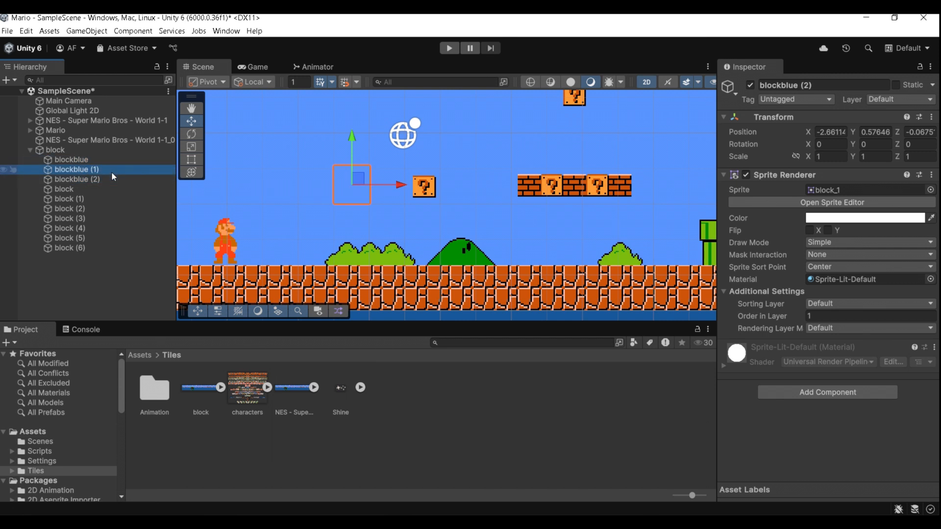
pyautogui.click(111, 160)
pyautogui.moveTo(378, 185); pyautogui.dragTo(607, 186)
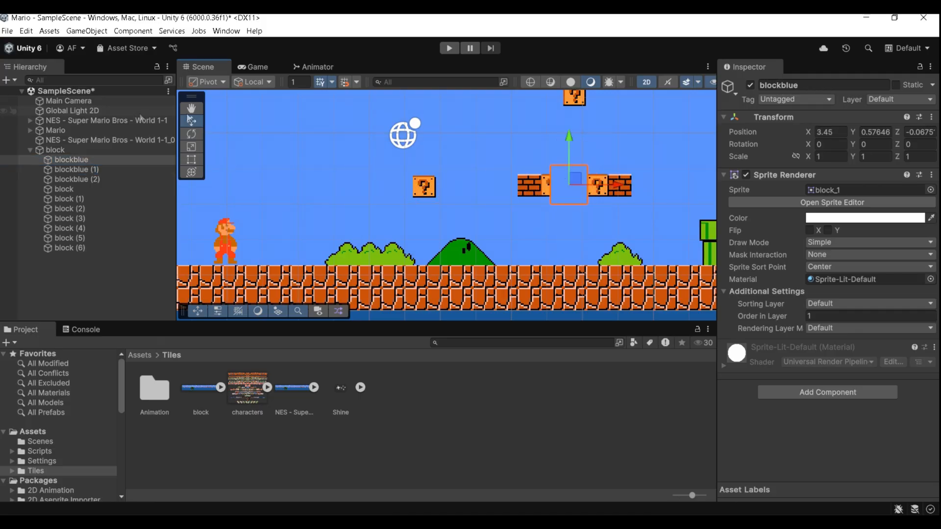
pyautogui.click(191, 147)
pyautogui.moveTo(618, 185); pyautogui.dragTo(729, 187)
# Compare the Order in Layer values of blockblue and block (1).
pyautogui.click(795, 317)
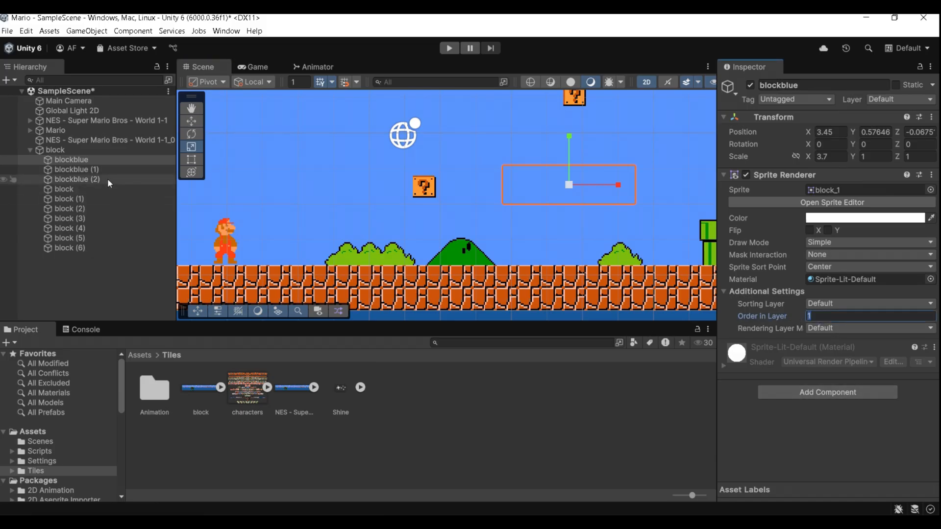
pyautogui.click(84, 196)
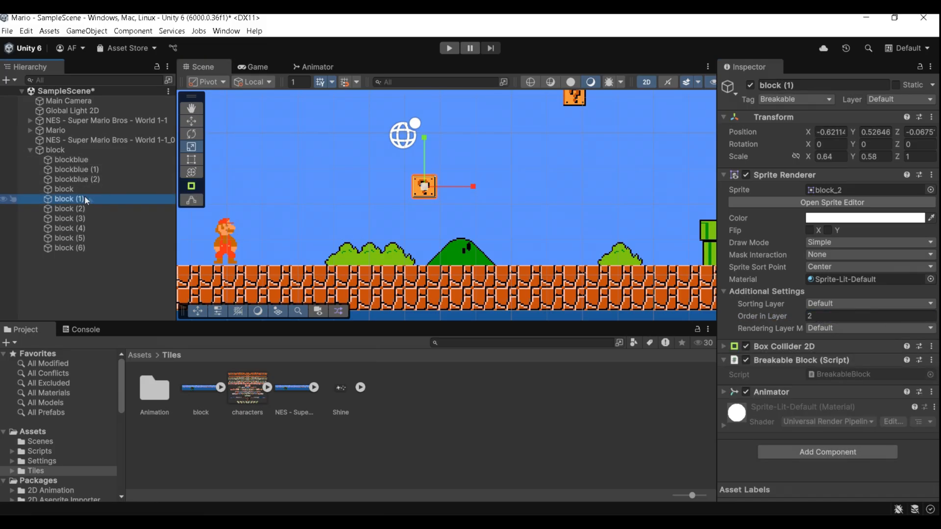
pyautogui.click(835, 317)
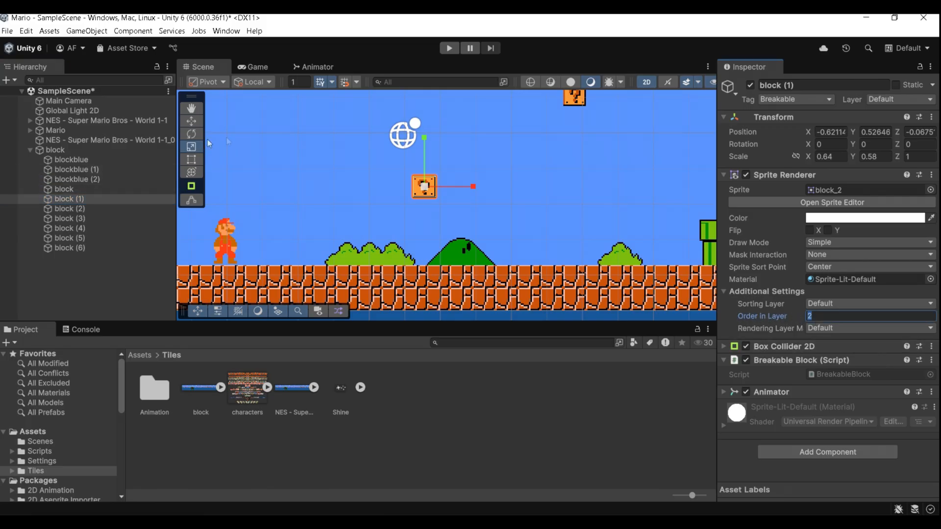
# Deactivate the stretched blockblue object to uncover the brick row.
pyautogui.click(87, 168)
pyautogui.click(93, 158)
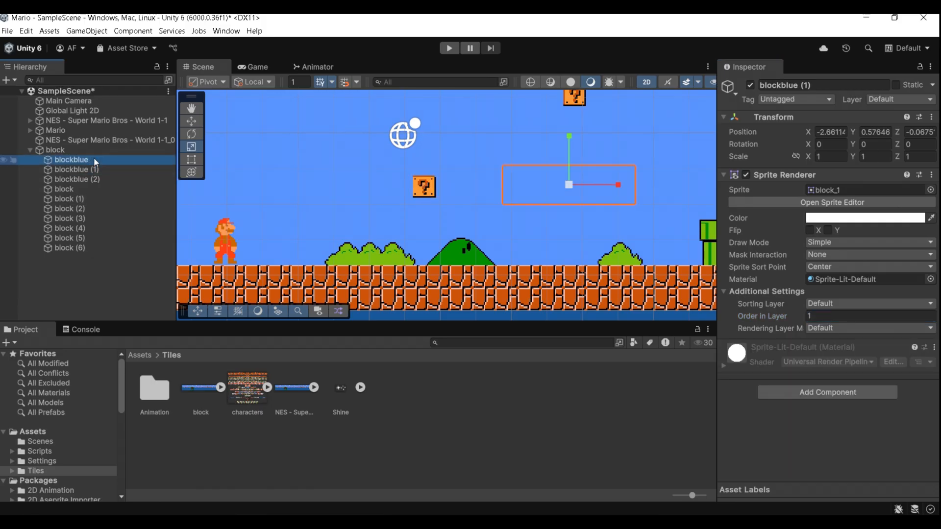
pyautogui.click(749, 86)
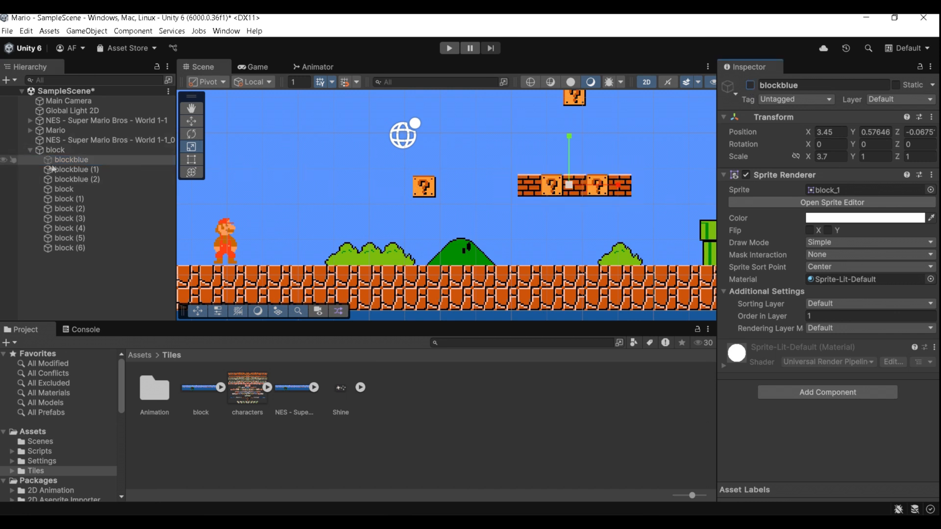
# Move block (1) and block (2) onto the row's two question blocks, at about X 2.99 and X 4.22.
pyautogui.click(87, 199)
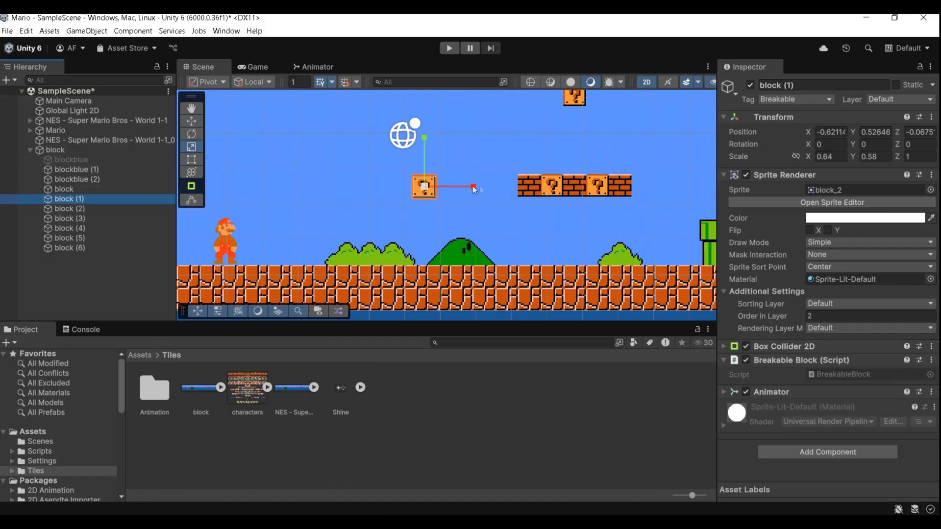
pyautogui.click(192, 121)
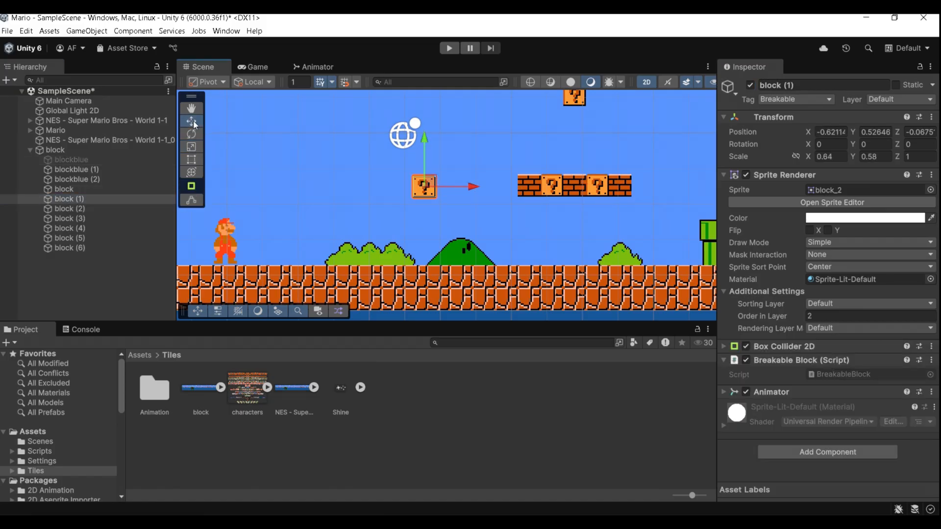
pyautogui.moveTo(446, 186); pyautogui.dragTo(574, 199)
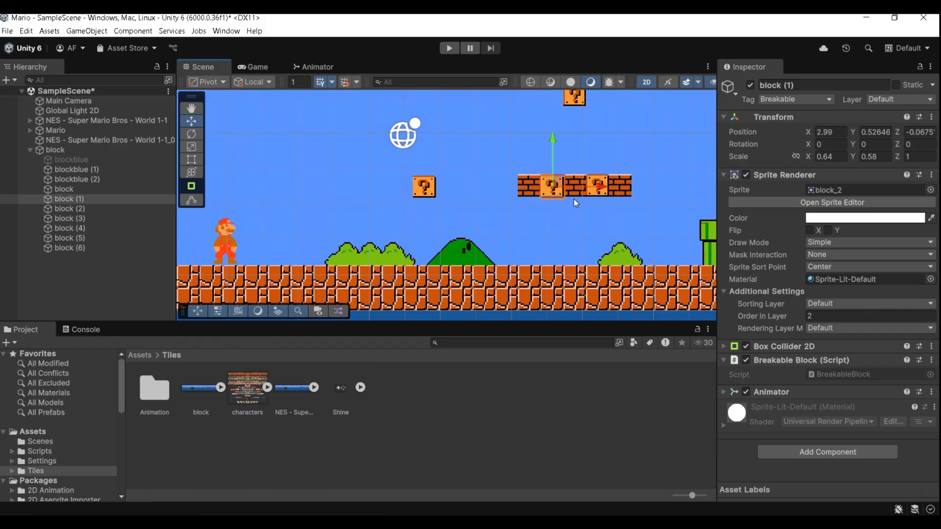
pyautogui.click(107, 208)
pyautogui.moveTo(448, 185); pyautogui.dragTo(620, 198)
# Move block (3) onto the single question block above the row, at about X 3.58, Y 3.13.
pyautogui.scroll(1, 515, 159)
pyautogui.moveTo(515, 162); pyautogui.dragTo(419, 216, button='middle')
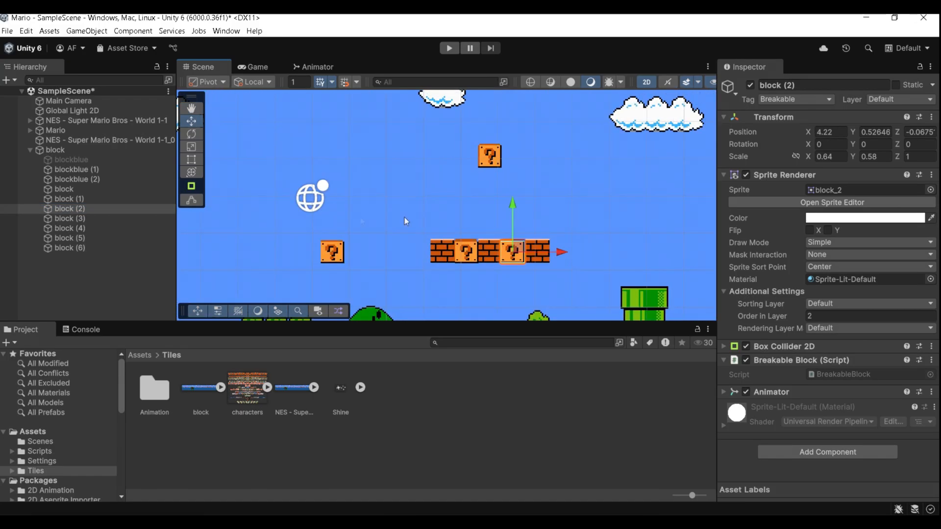
pyautogui.click(86, 218)
pyautogui.moveTo(357, 253); pyautogui.dragTo(493, 134)
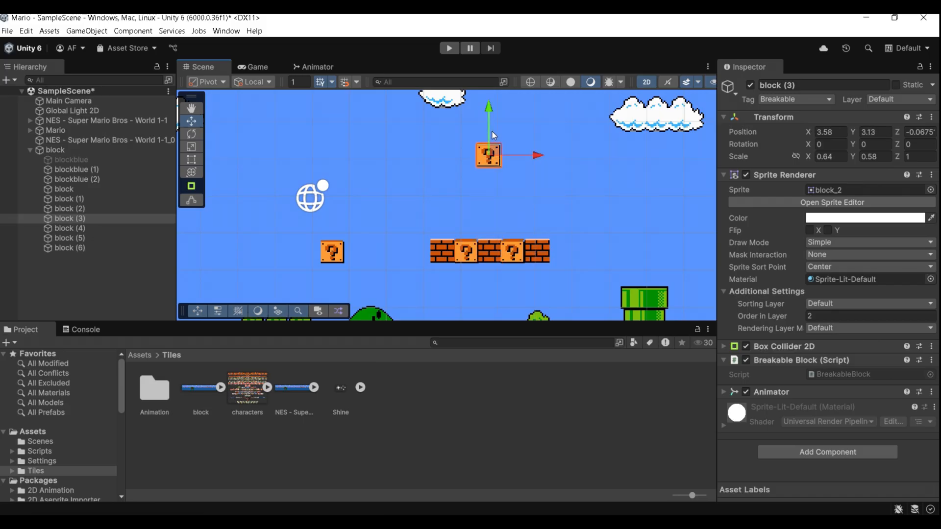
# Move block (4), block (5) and block (6) onto the row's first, middle and last bricks, the first two at about X 2.34 and X 3.63.
pyautogui.click(91, 228)
pyautogui.moveTo(357, 251); pyautogui.dragTo(467, 260)
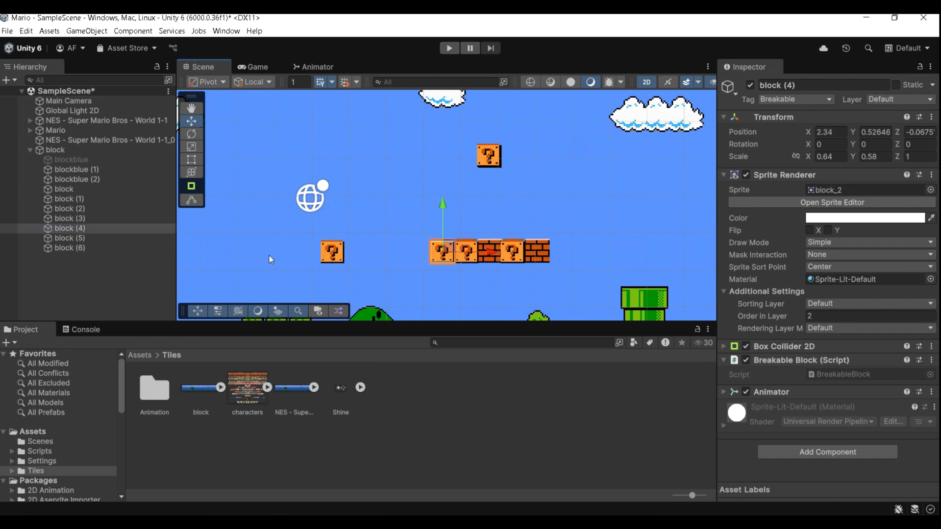
pyautogui.click(89, 239)
pyautogui.moveTo(354, 258); pyautogui.dragTo(512, 258)
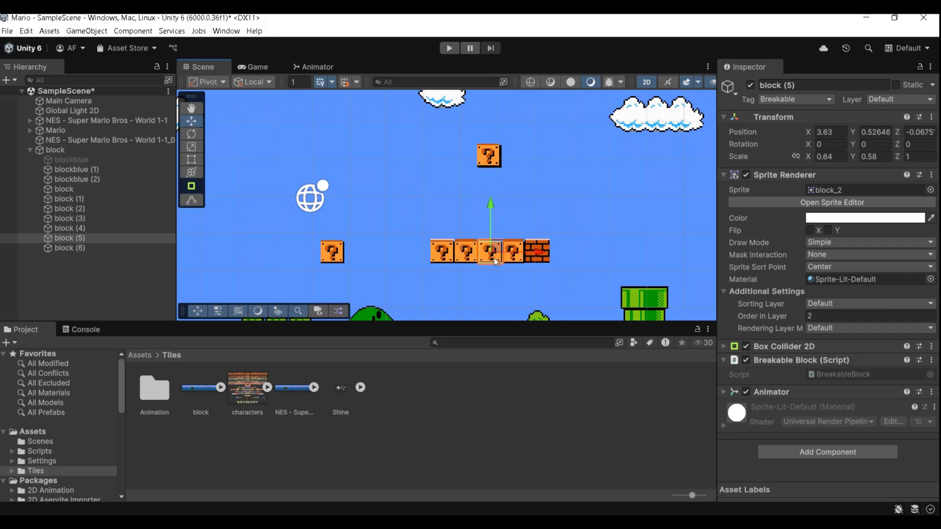
pyautogui.click(105, 248)
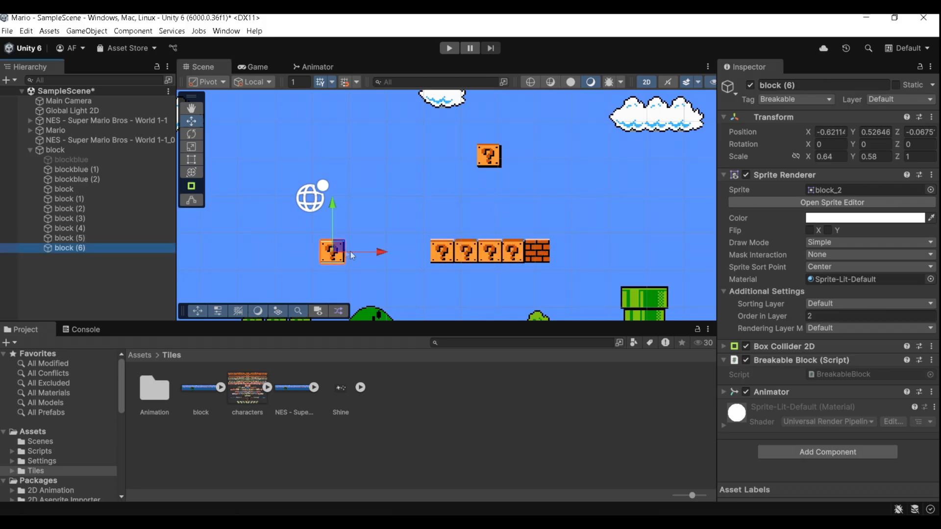
pyautogui.moveTo(352, 252); pyautogui.dragTo(574, 257)
# Change the sprite of block (4), the first block in the row, to the brick sprite block_0.
pyautogui.click(444, 262)
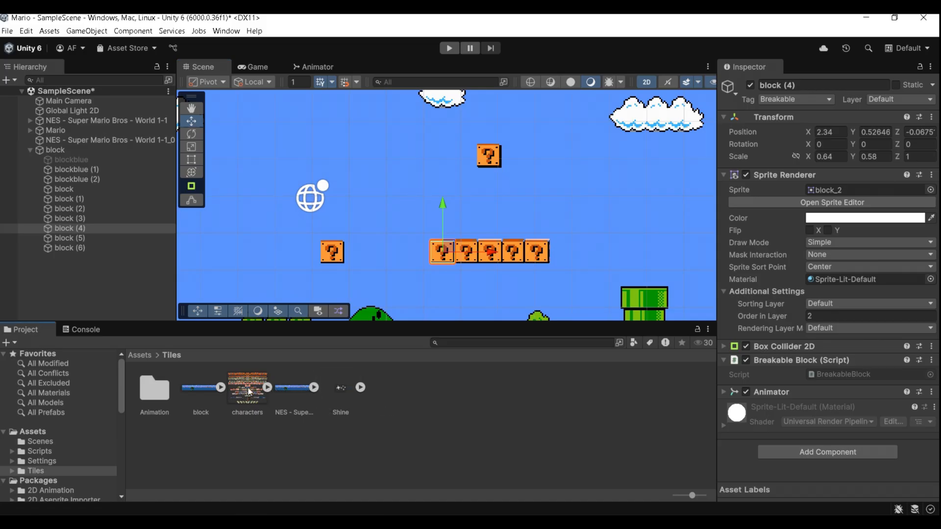
pyautogui.click(221, 387)
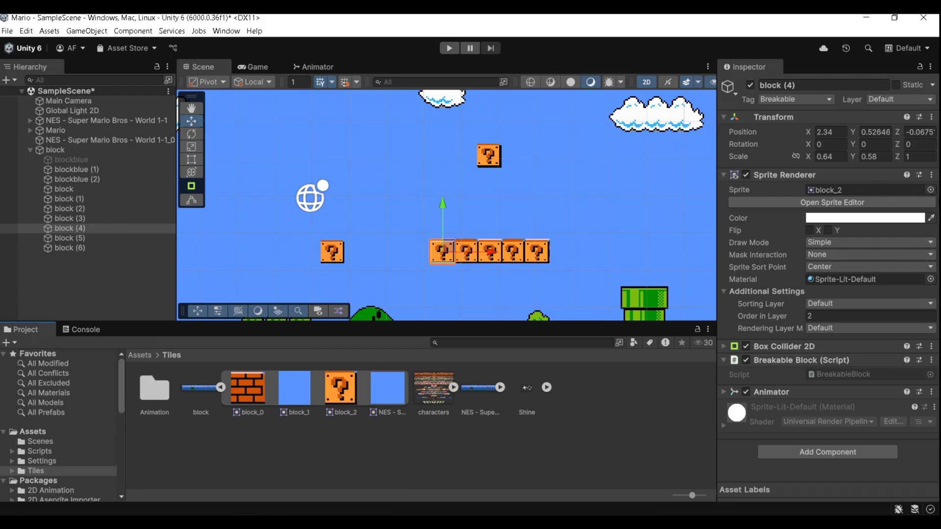
pyautogui.click(930, 190)
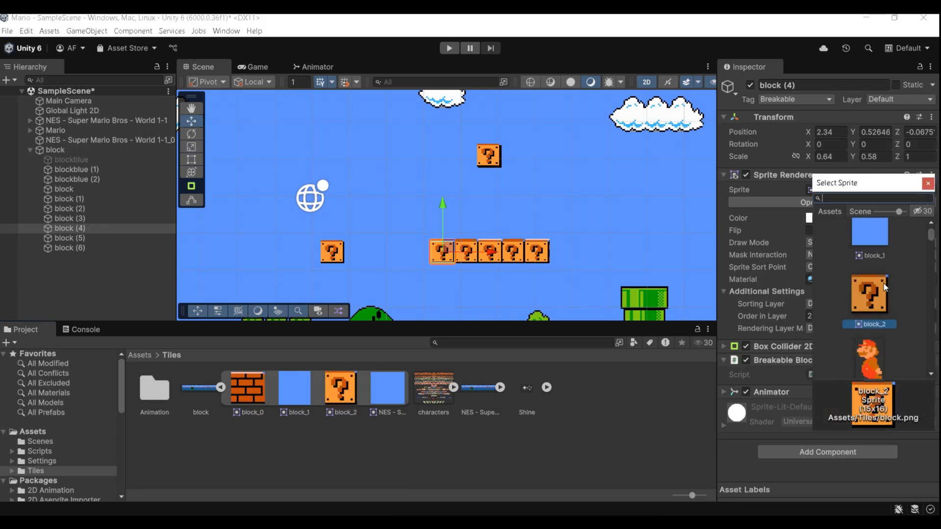
pyautogui.write('blo')
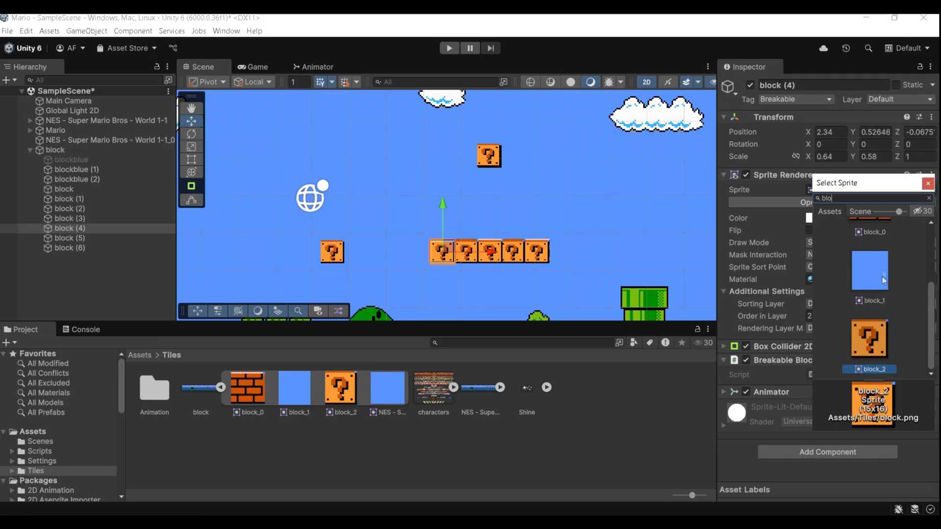
pyautogui.scroll(2, 882, 291)
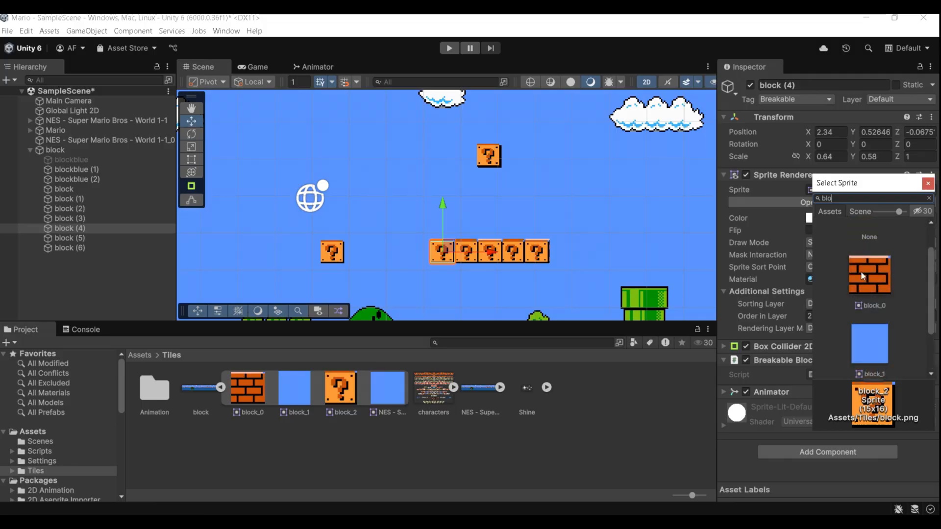
pyautogui.doubleClick(862, 275)
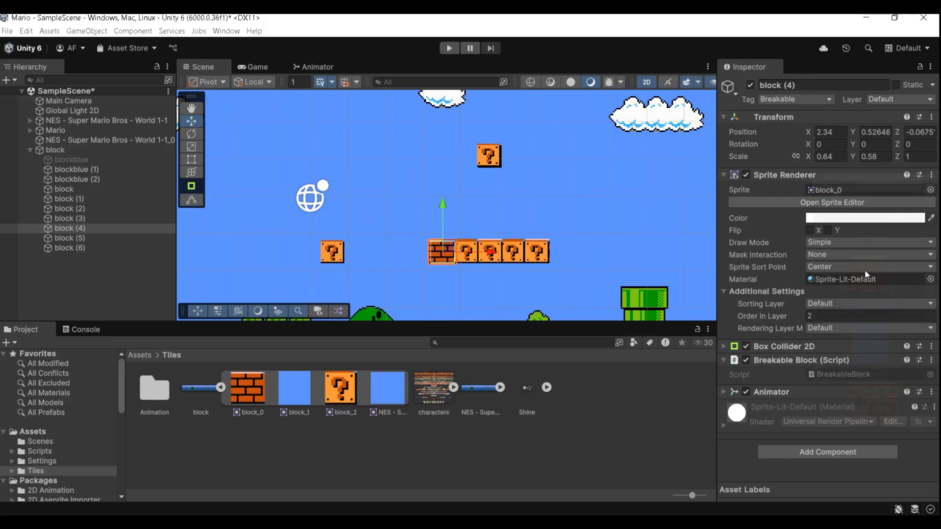
# Change the sprite of block (5), the middle block of the row, to the brick sprite block_0.
pyautogui.click(493, 261)
pyautogui.click(930, 190)
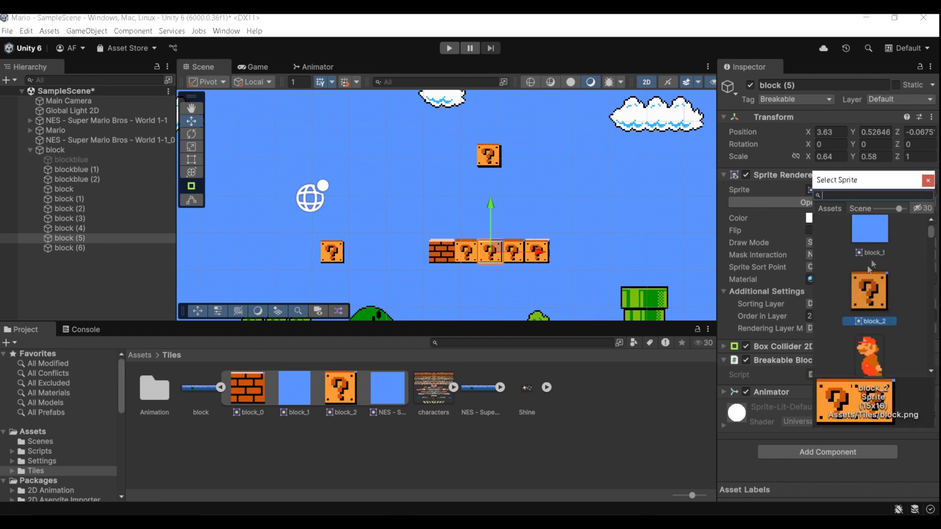
pyautogui.write('blo')
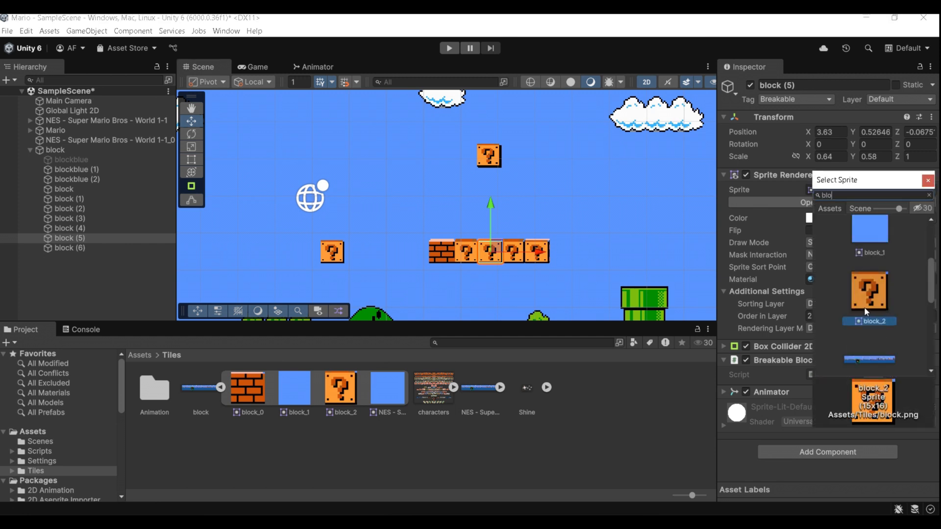
pyautogui.click(874, 229)
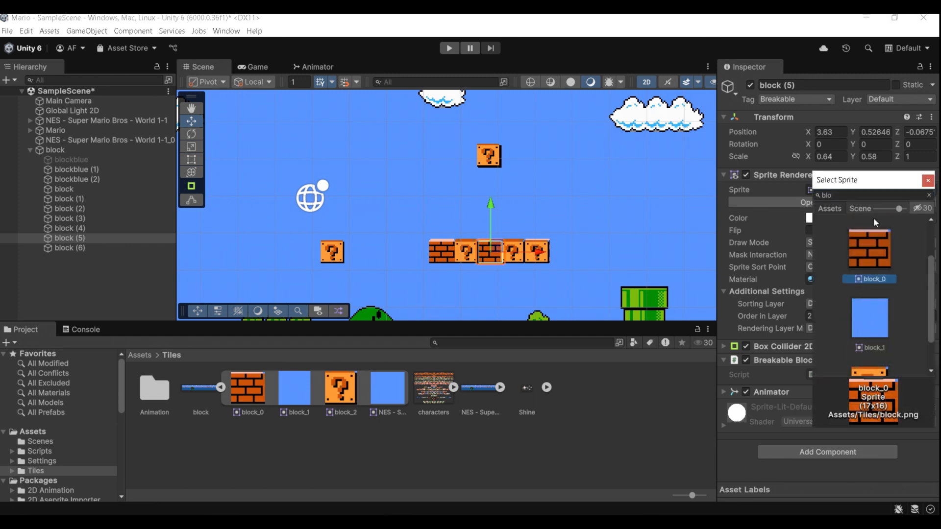
pyautogui.doubleClick(862, 251)
# Change the sprite of block (6), the last block in the row, to block_0.
pyautogui.click(543, 260)
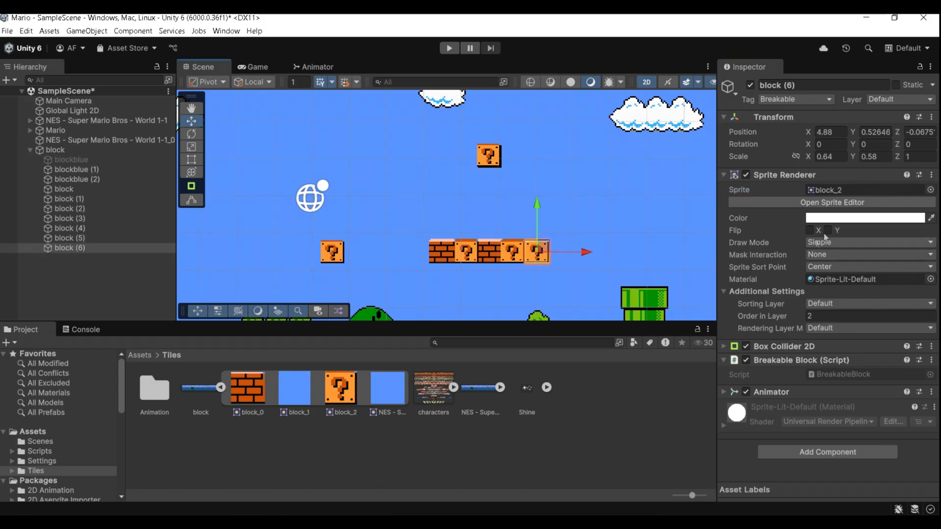
pyautogui.click(930, 189)
pyautogui.scroll(2, 872, 274)
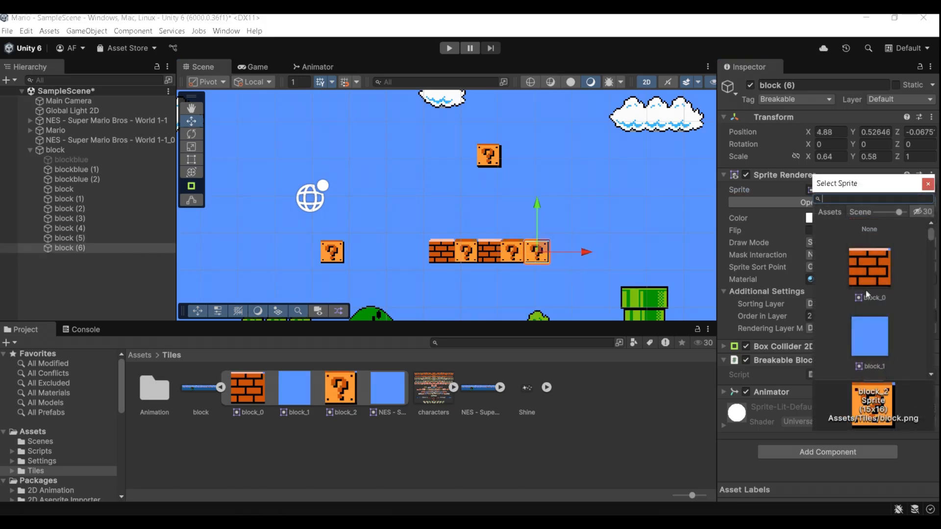
pyautogui.doubleClick(874, 274)
# Look along the level past the pipes for the next groups of brick and question blocks.
pyautogui.scroll(-3, 584, 260)
pyautogui.moveTo(586, 278); pyautogui.dragTo(545, 217, button='middle')
pyautogui.scroll(-6, 531, 231)
pyautogui.moveTo(567, 259); pyautogui.dragTo(334, 266, button='middle')
pyautogui.moveTo(555, 229); pyautogui.dragTo(403, 229, button='middle')
pyautogui.scroll(-7, 440, 235)
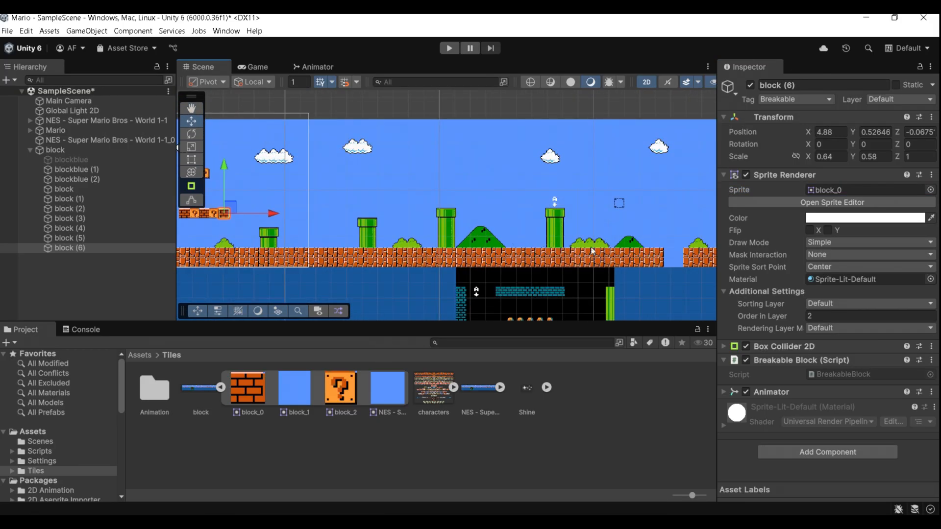
pyautogui.moveTo(586, 253); pyautogui.dragTo(366, 251, button='middle')
pyautogui.moveTo(558, 237); pyautogui.dragTo(450, 255, button='middle')
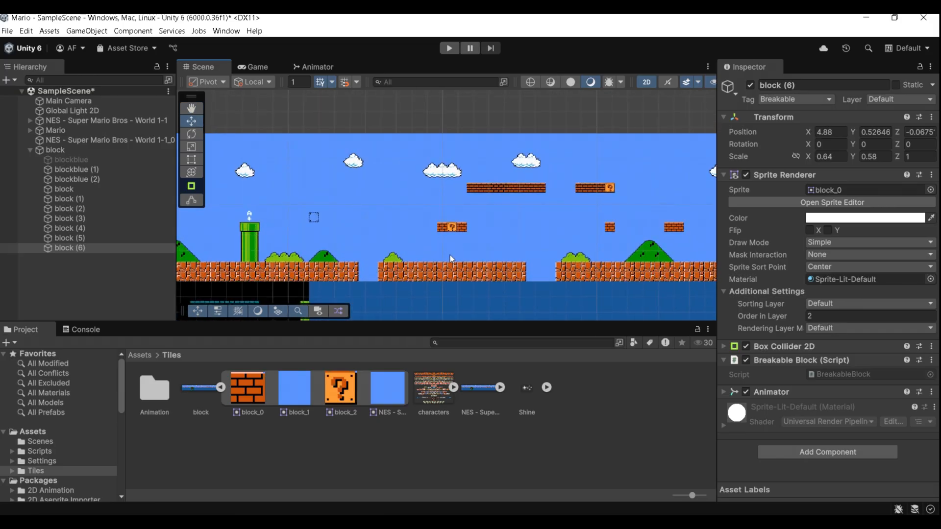
pyautogui.scroll(4, 449, 255)
pyautogui.scroll(10, 462, 225)
pyautogui.scroll(-9, 463, 223)
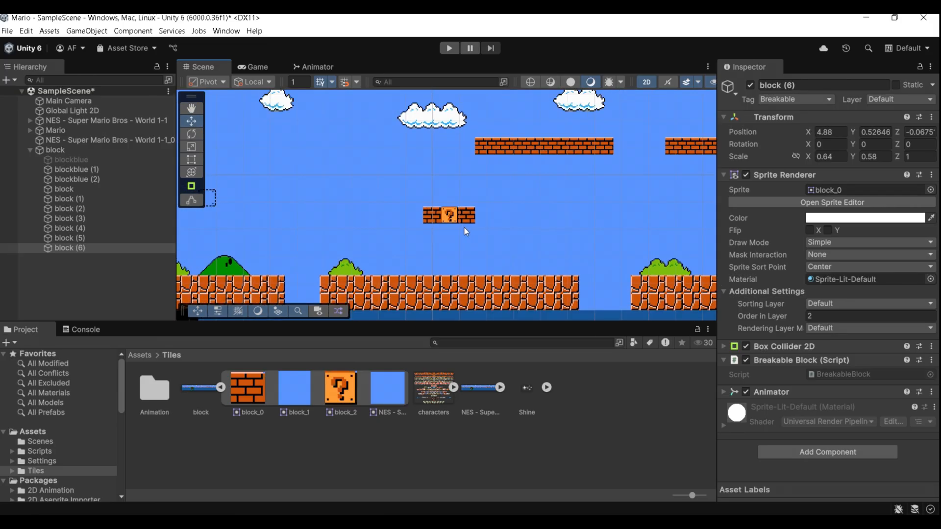
pyautogui.scroll(-8, 476, 237)
pyautogui.moveTo(316, 249); pyautogui.dragTo(539, 249, button='middle')
# Duplicate brick block (6) onto the two outer bricks of the next three-block row, the first at about X 38.33.
pyautogui.hotkey('ctrl', 'd')
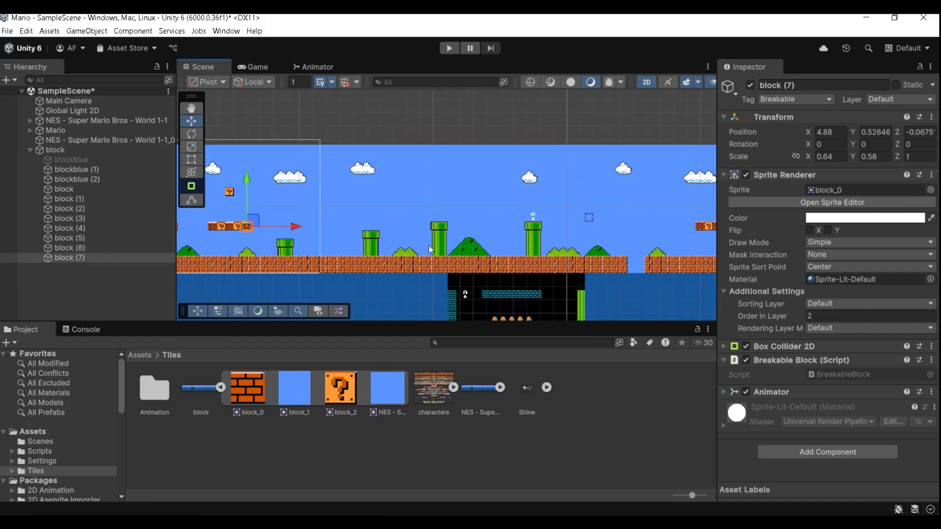
pyautogui.moveTo(280, 227); pyautogui.dragTo(723, 228)
pyautogui.press('f')
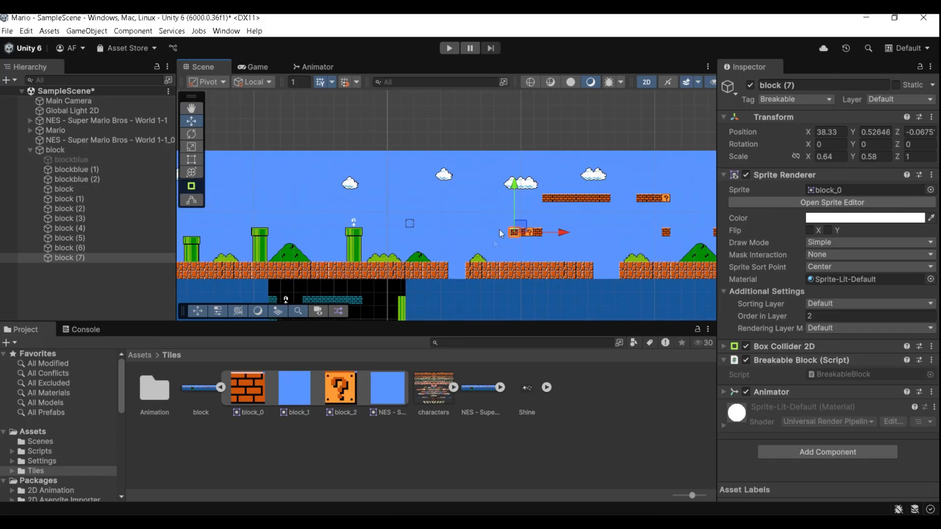
pyautogui.hotkey('ctrl', 'd')
pyautogui.moveTo(507, 234); pyautogui.dragTo(577, 235)
pyautogui.scroll(-8, 578, 235)
# Duplicate the brick onto the first four bricks of the long upper row, the fourth at about X 42.91, Y 3.06.
pyautogui.scroll(3, 588, 242)
pyautogui.moveTo(602, 248); pyautogui.dragTo(518, 251, button='middle')
pyautogui.hotkey('ctrl', 'd')
pyautogui.moveTo(438, 221); pyautogui.dragTo(448, 142)
pyautogui.hotkey('ctrl', 'd')
pyautogui.moveTo(458, 175); pyautogui.dragTo(572, 190)
pyautogui.scroll(3, 487, 176)
pyautogui.hotkey('ctrl', 'd')
pyautogui.hotkey('ctrl', 'd')
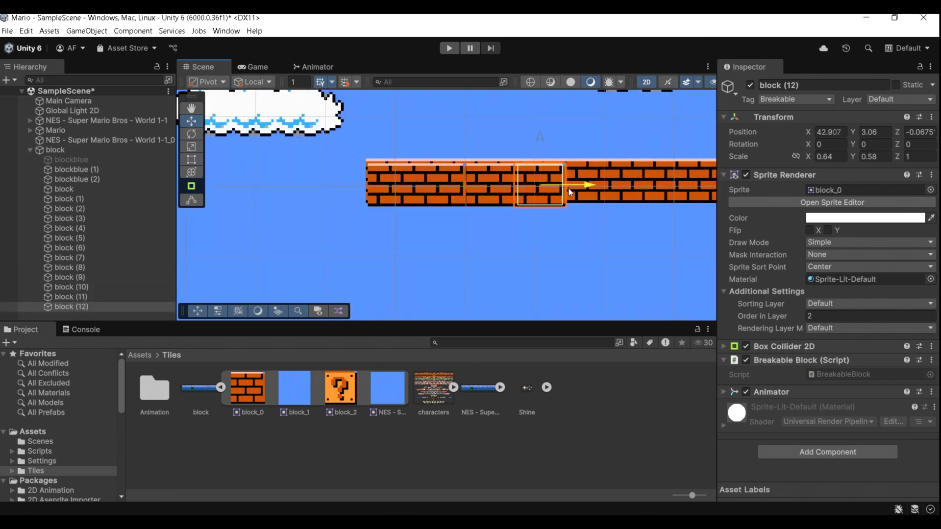
# Continue duplicating the brick along the remaining bricks of the long upper row.
pyautogui.hotkey('ctrl', 'd')
pyautogui.moveTo(587, 239); pyautogui.dragTo(373, 241, button='middle')
pyautogui.moveTo(355, 187); pyautogui.dragTo(497, 195)
pyautogui.hotkey('ctrl', 'd')
pyautogui.hotkey('ctrl', 'd')
# Duplicate the brick onto the three bricks of the short upper row that follows.
pyautogui.scroll(-2, 517, 230)
pyautogui.moveTo(534, 254); pyautogui.dragTo(360, 248, button='middle')
pyautogui.hotkey('ctrl', 'd')
pyautogui.moveTo(337, 192); pyautogui.dragTo(532, 198)
pyautogui.hotkey('ctrl', 'd')
pyautogui.hotkey('ctrl', 'd')
pyautogui.moveTo(532, 198); pyautogui.dragTo(566, 195)
# Duplicate the brick and lower the copy onto the single brick beneath the short upper row.
pyautogui.scroll(-1, 501, 227)
pyautogui.moveTo(501, 227); pyautogui.dragTo(401, 161, button='middle')
pyautogui.hotkey('ctrl', 'd')
pyautogui.moveTo(430, 104); pyautogui.dragTo(427, 223)
pyautogui.moveTo(459, 252); pyautogui.dragTo(482, 253)
pyautogui.moveTo(482, 253); pyautogui.dragTo(350, 232, button='middle')
# Duplicate the brick onto the two adjacent bricks farther along the lower row.
pyautogui.hotkey('ctrl', 'd')
pyautogui.moveTo(346, 230); pyautogui.dragTo(561, 236)
pyautogui.hotkey('ctrl', 'd')
# Duplicate the brick onto the single brick past the three question blocks, at about X 65.06, Y 0.53.
pyautogui.scroll(-8, 436, 245)
pyautogui.moveTo(508, 269); pyautogui.dragTo(387, 269, button='middle')
pyautogui.scroll(3, 379, 245)
pyautogui.hotkey('ctrl', 'd')
pyautogui.moveTo(380, 246); pyautogui.dragTo(669, 243)
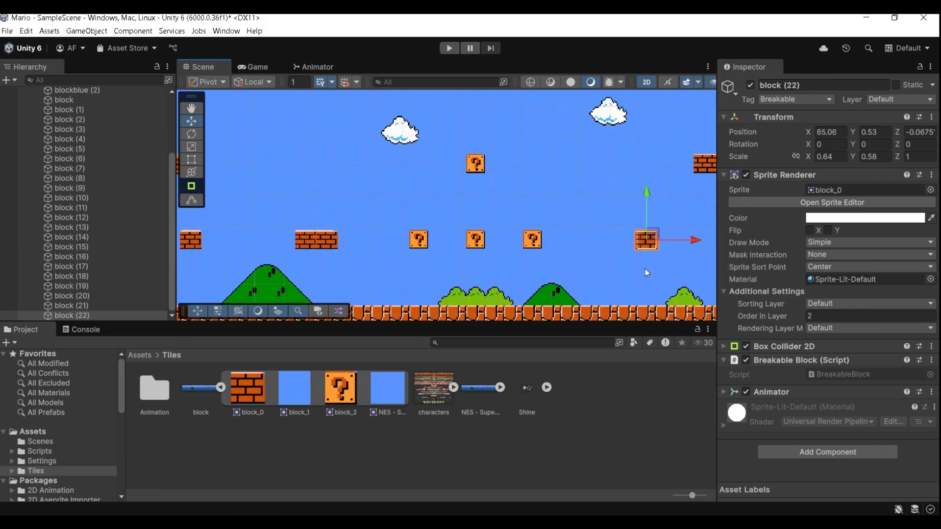
# Duplicate the brick onto the three bricks of the next upper row.
pyautogui.moveTo(669, 243); pyautogui.dragTo(369, 268, button='middle')
pyautogui.hotkey('ctrl', 'd')
pyautogui.moveTo(368, 268); pyautogui.dragTo(403, 185)
pyautogui.scroll(4, 425, 192)
pyautogui.hotkey('ctrl', 'd')
pyautogui.hotkey('ctrl', 'd')
pyautogui.moveTo(453, 190); pyautogui.dragTo(497, 184)
# Duplicate the brick onto the last group's two outer upper bricks and the two bricks below them.
pyautogui.scroll(-2, 497, 184)
pyautogui.moveTo(431, 260); pyautogui.dragTo(324, 226, button='middle')
pyautogui.hotkey('ctrl', 'd')
pyautogui.moveTo(338, 169); pyautogui.dragTo(557, 292)
pyautogui.hotkey('ctrl', 'd')
pyautogui.hotkey('ctrl', 'd')
pyautogui.hotkey('ctrl', 'd')
# Duplicate question block (2) and place the copy on the middle block of the three-block row past the pipes.
pyautogui.scroll(-3, 416, 264)
pyautogui.scroll(-5, 416, 264)
pyautogui.moveTo(210, 264); pyautogui.dragTo(651, 231, button='middle')
pyautogui.scroll(3, 315, 227)
pyautogui.click(315, 227)
pyautogui.scroll(4, 108, 219)
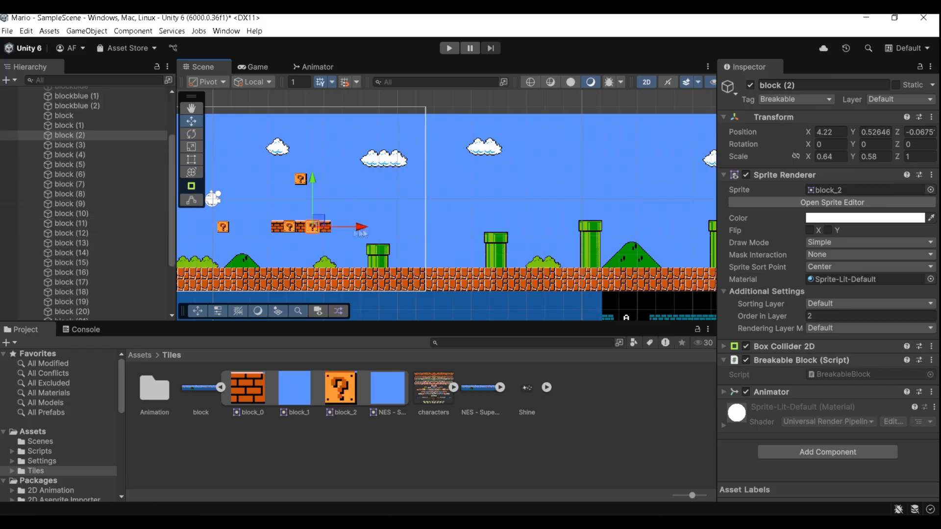
pyautogui.hotkey('ctrl', 'd')
pyautogui.moveTo(312, 227); pyautogui.dragTo(618, 240)
pyautogui.scroll(3, 628, 240)
pyautogui.moveTo(628, 240); pyautogui.dragTo(252, 272, button='middle')
pyautogui.scroll(2, 377, 249)
# Duplicate the question block onto the end of the short upper row, at about X 49.9, and onto the single upper question block.
pyautogui.hotkey('ctrl', 'd')
pyautogui.moveTo(305, 240); pyautogui.dragTo(605, 156)
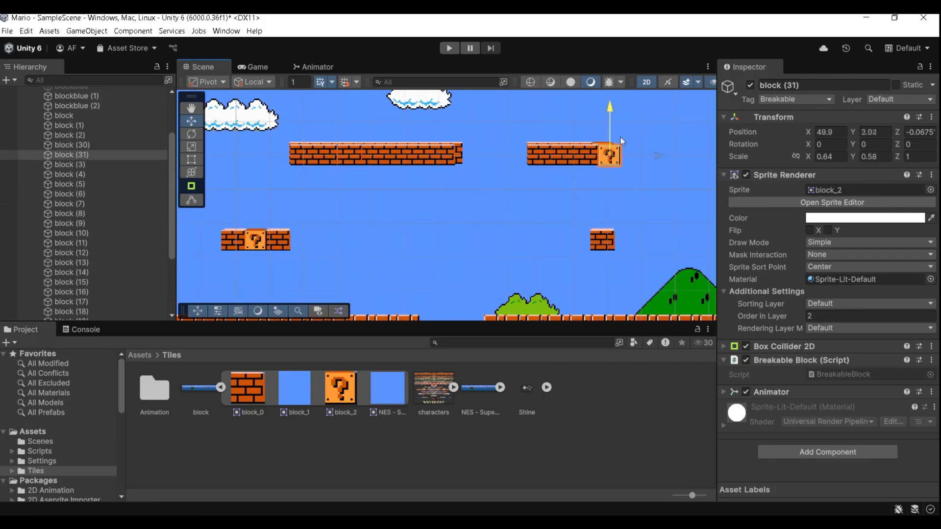
pyautogui.moveTo(656, 229); pyautogui.dragTo(331, 231, button='middle')
pyautogui.scroll(-1, 394, 231)
pyautogui.hotkey('ctrl', 'd')
pyautogui.moveTo(311, 161); pyautogui.dragTo(605, 177)
# Duplicate the question block onto the three separate question blocks of the lower row.
pyautogui.hotkey('ctrl', 'd')
pyautogui.moveTo(578, 131); pyautogui.dragTo(637, 238)
pyautogui.hotkey('ctrl', 'd')
pyautogui.hotkey('ctrl', 'd')
# Duplicate the question block onto the last upper row's two question blocks, with an extra copy at X 72.06, Y 3.11.
pyautogui.moveTo(679, 243); pyautogui.dragTo(309, 249, button='middle')
pyautogui.hotkey('ctrl', 'd')
pyautogui.moveTo(299, 246); pyautogui.dragTo(601, 178)
pyautogui.hotkey('ctrl', 'd')
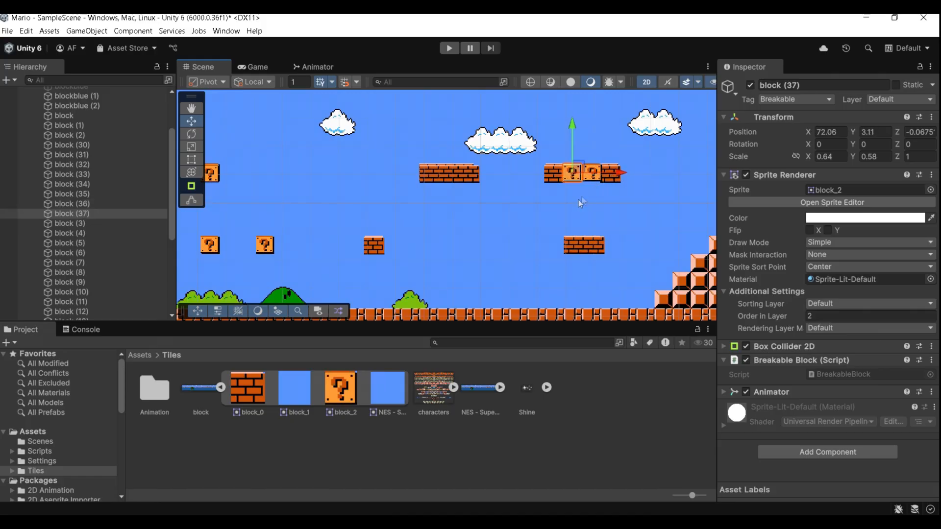
pyautogui.hotkey('ctrl', 'd')
# Move blockblue (1) behind the single upper question block near the level's start, at about Y 3.04.
pyautogui.scroll(-8, 489, 256)
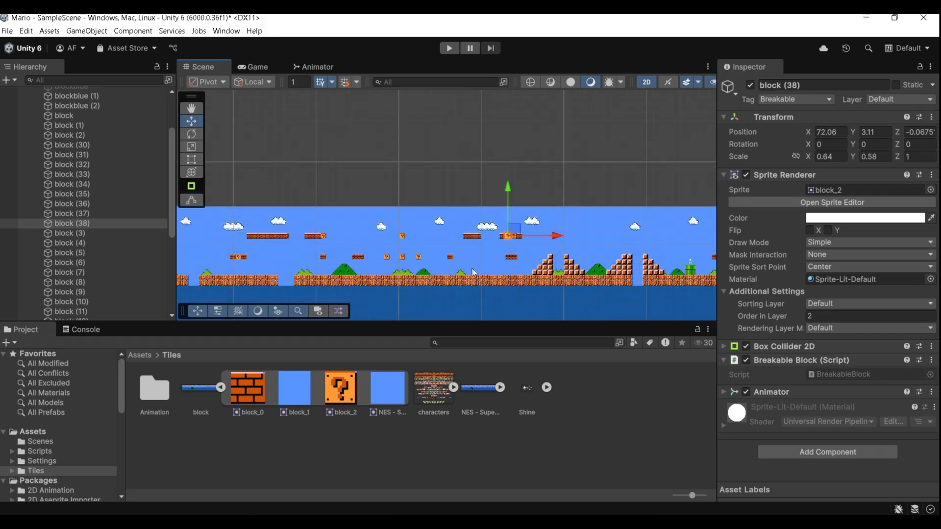
pyautogui.scroll(-2, 456, 276)
pyautogui.moveTo(375, 292); pyautogui.dragTo(607, 280, button='middle')
pyautogui.scroll(6, 409, 274)
pyautogui.scroll(5, 420, 256)
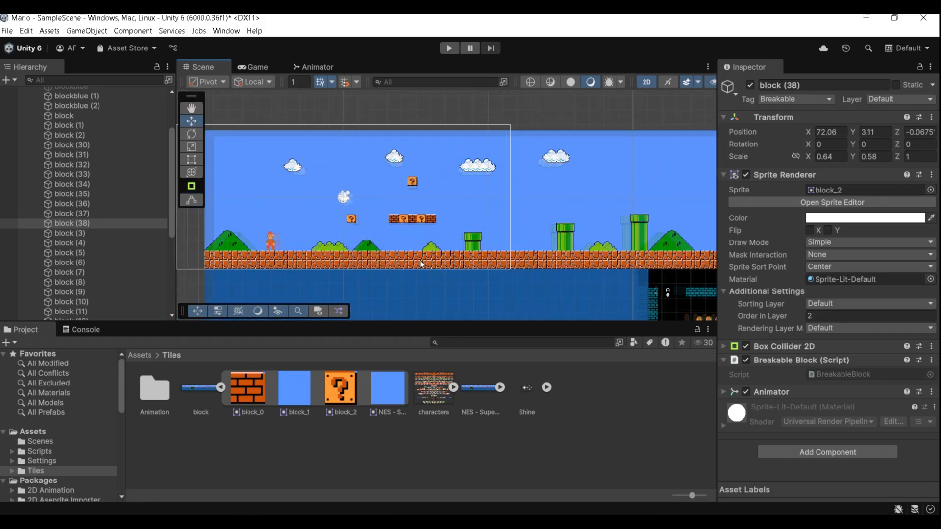
pyautogui.scroll(3, 64, 202)
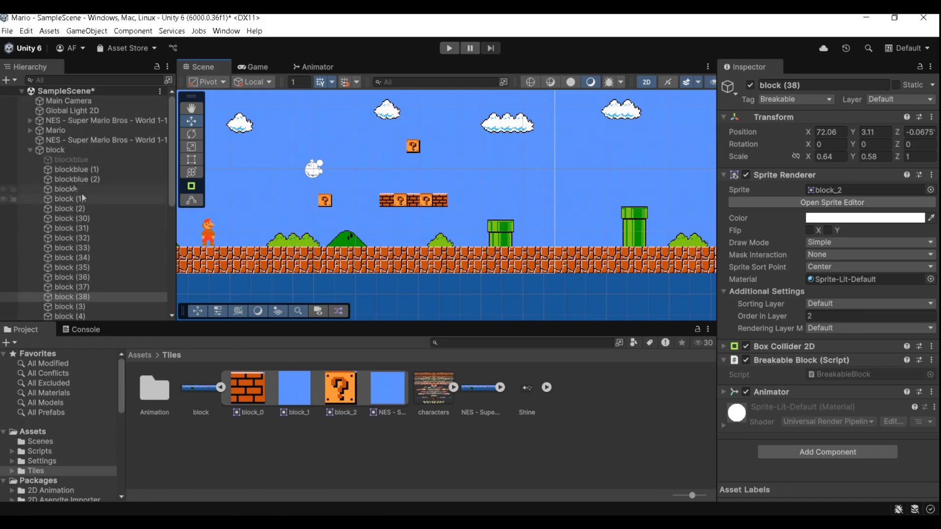
pyautogui.click(29, 149)
pyautogui.click(29, 149)
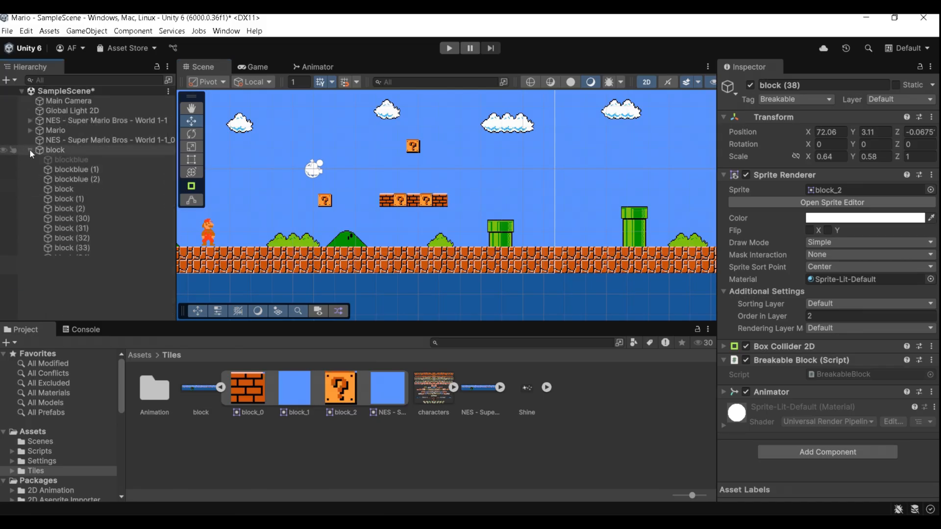
pyautogui.click(74, 170)
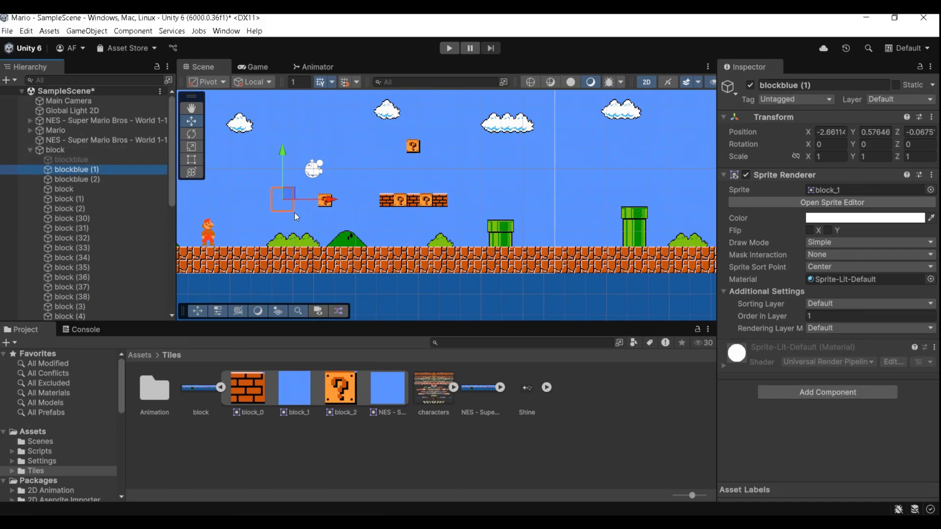
pyautogui.moveTo(311, 197); pyautogui.dragTo(444, 205)
pyautogui.moveTo(422, 128)
pyautogui.mouseDown()
pyautogui.moveTo(430, 145)
pyautogui.moveTo(412, 122)
pyautogui.mouseUp()
# Duplicate blockblue (1) and move the copy behind the long upper brick row, at about X 43.93.
pyautogui.scroll(-3, 480, 234)
pyautogui.moveTo(480, 233); pyautogui.dragTo(274, 251, button='middle')
pyautogui.click(304, 234)
pyautogui.scroll(-8, 304, 233)
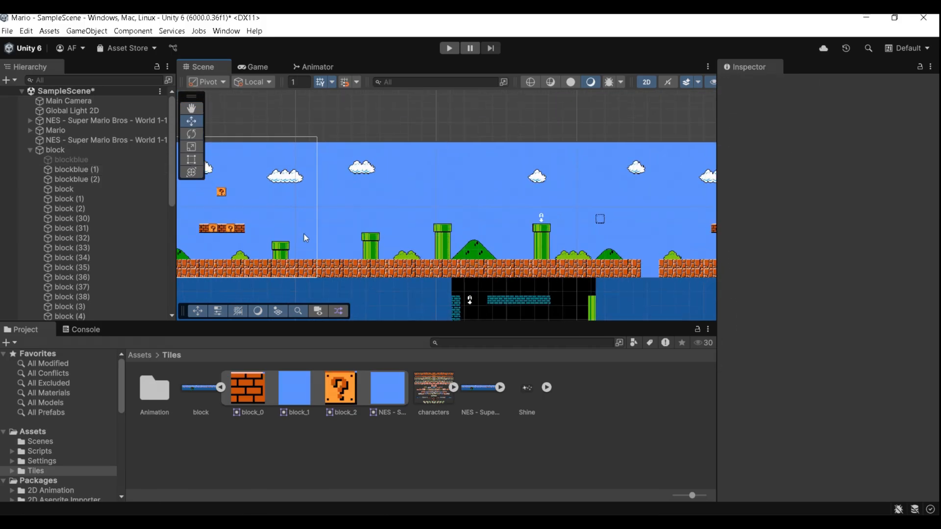
pyautogui.click(117, 180)
pyautogui.click(112, 160)
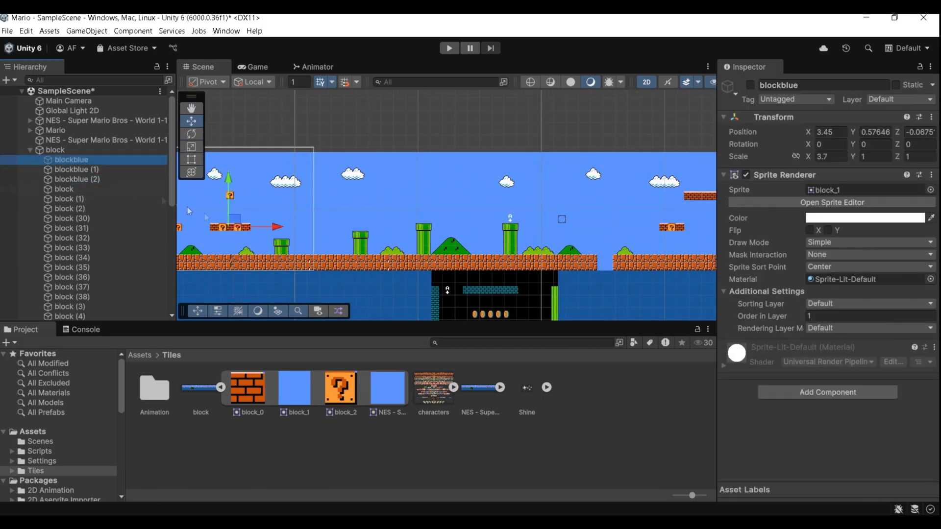
pyautogui.click(112, 170)
pyautogui.hotkey('ctrl', 'd')
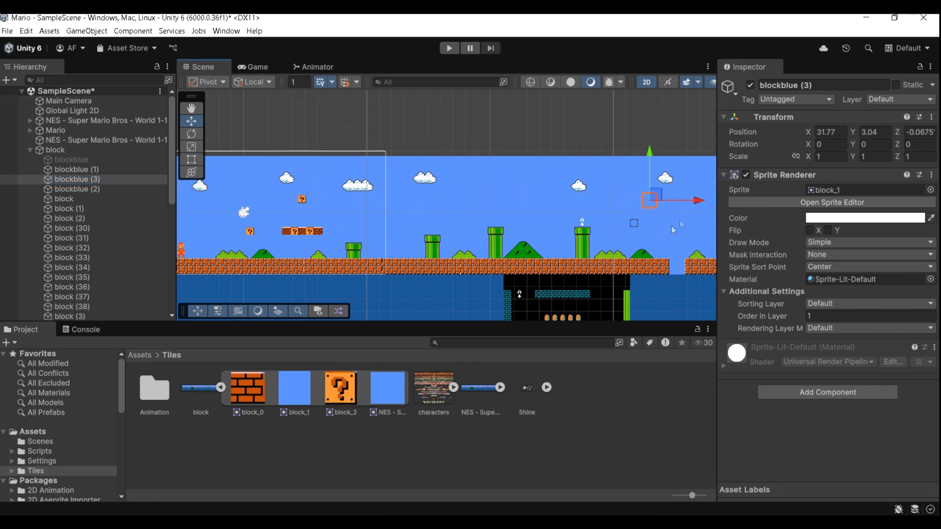
pyautogui.moveTo(666, 233); pyautogui.dragTo(339, 239, button='middle')
pyautogui.scroll(4, 340, 239)
pyautogui.moveTo(345, 201); pyautogui.dragTo(345, 202)
pyautogui.scroll(2, 501, 205)
pyautogui.moveTo(501, 205); pyautogui.dragTo(537, 204)
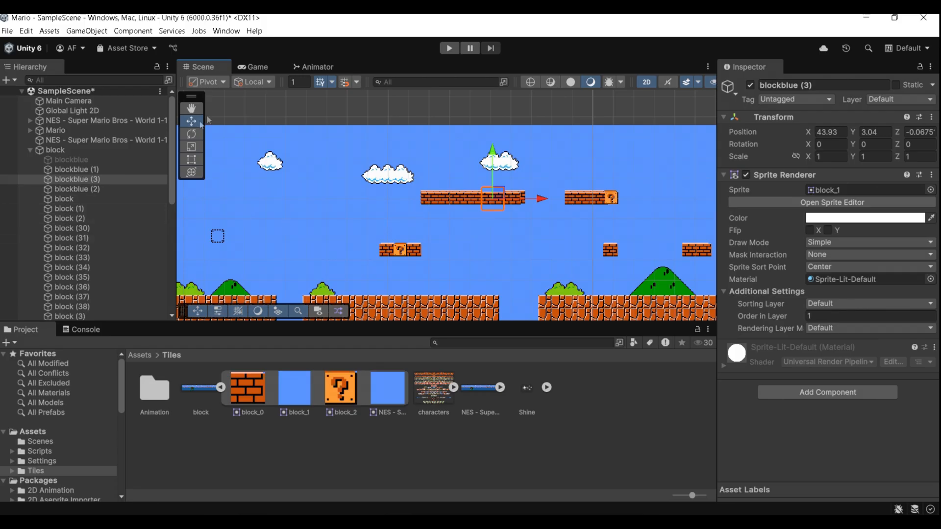
# Stretch blockblue (3) horizontally to an X scale of about 13.29, spanning both upper brick rows.
pyautogui.click(192, 147)
pyautogui.moveTo(542, 198); pyautogui.dragTo(931, 239)
pyautogui.moveTo(198, 273); pyautogui.dragTo(199, 273)
pyautogui.scroll(1, 407, 274)
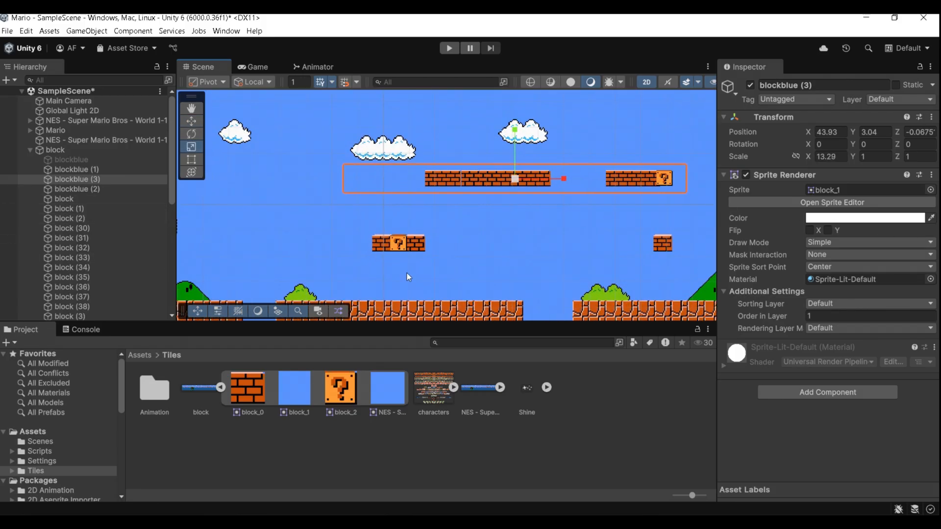
# Duplicate blockblue (3) and lower the copy behind the lower block row, at about Y 0.49.
pyautogui.click(79, 180)
pyautogui.hotkey('ctrl', 'd')
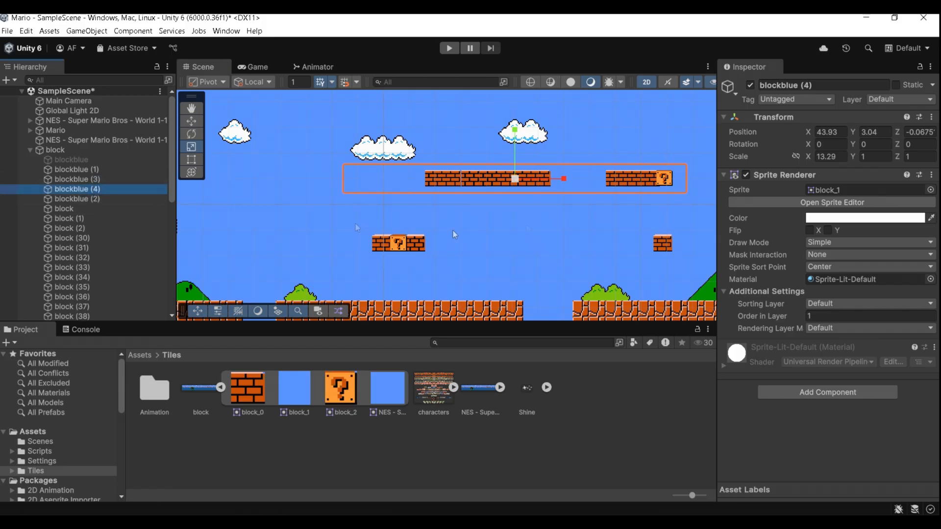
pyautogui.click(191, 121)
pyautogui.moveTo(517, 151); pyautogui.dragTo(513, 217)
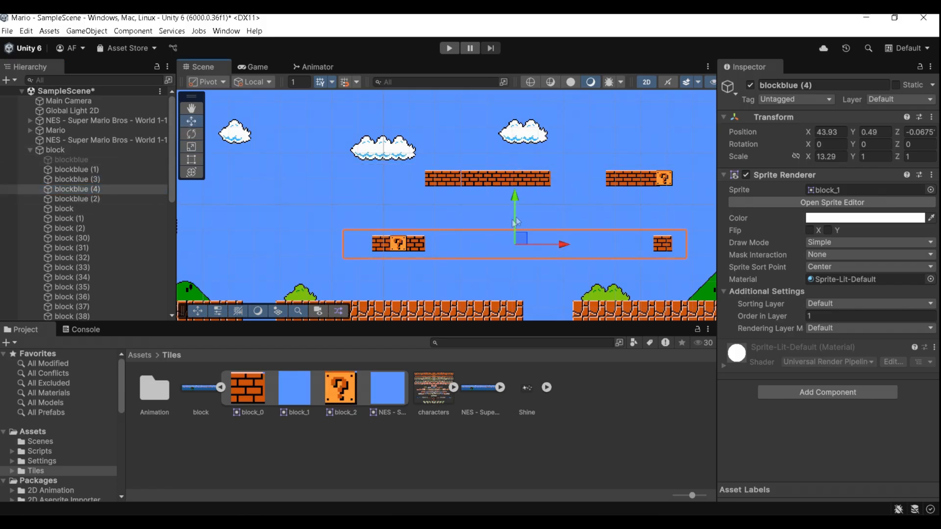
# Duplicate blockblue (4) and move the copy along the lower row behind the three question blocks, at about X 59.65.
pyautogui.scroll(-5, 490, 254)
pyautogui.moveTo(582, 288); pyautogui.dragTo(282, 287, button='middle')
pyautogui.scroll(-8, 365, 278)
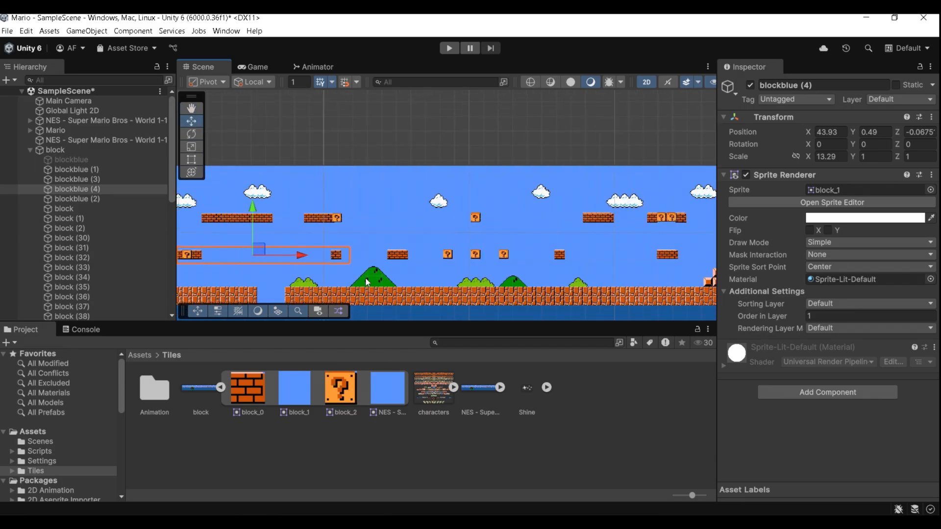
pyautogui.scroll(1, 366, 277)
pyautogui.hotkey('ctrl', 'd')
pyautogui.moveTo(288, 240); pyautogui.dragTo(523, 252)
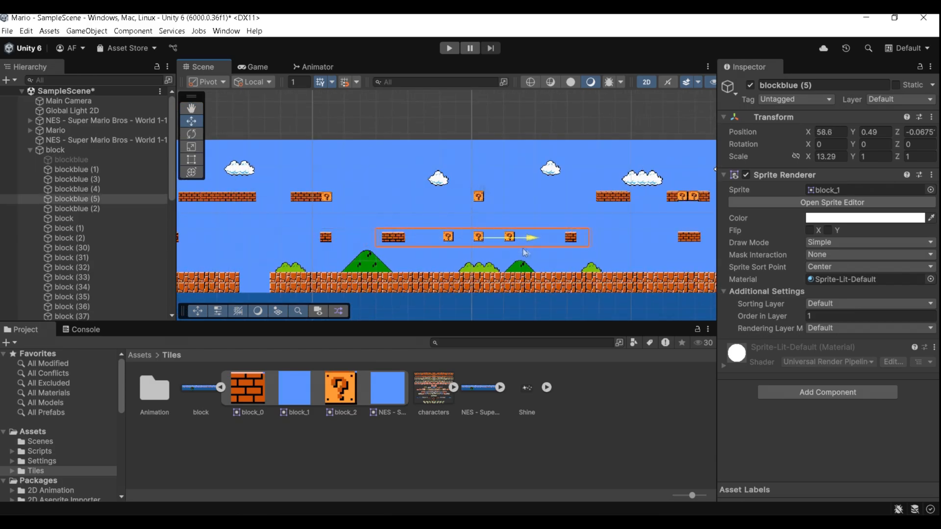
# Duplicate blockblue (5), move the copy behind the upper blocks at about X 66.03, Y 2.96, and widen its X scale to about 19.4.
pyautogui.moveTo(524, 252); pyautogui.dragTo(416, 268, button='middle')
pyautogui.hotkey('ctrl', 'd')
pyautogui.moveTo(373, 220); pyautogui.dragTo(505, 200)
pyautogui.click(191, 147)
pyautogui.moveTo(527, 189); pyautogui.dragTo(535, 193)
pyautogui.press('w')
pyautogui.moveTo(475, 166); pyautogui.dragTo(476, 170)
pyautogui.moveTo(531, 233); pyautogui.dragTo(435, 234, button='middle')
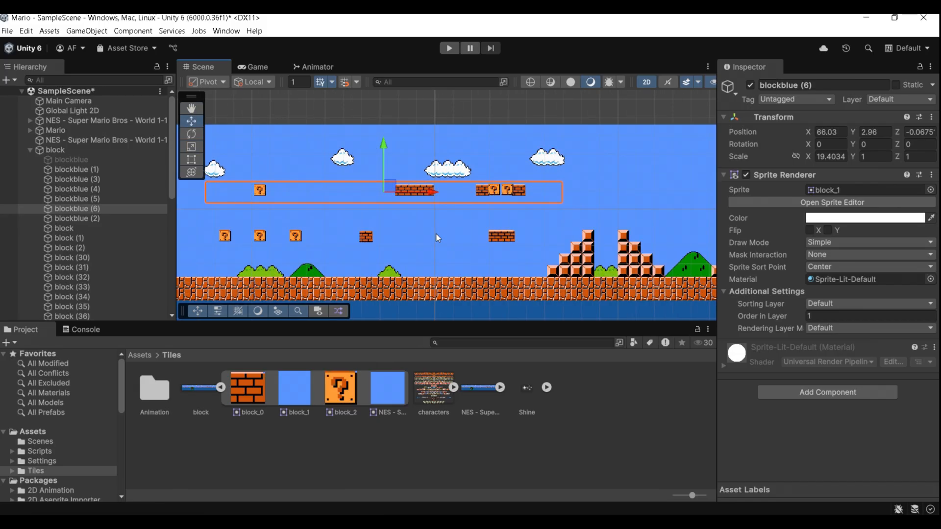
# Widen blockblue (5), the blue cover behind the lower blocks, to an X scale of about 22.86.
pyautogui.click(330, 238)
pyautogui.scroll(-2, 338, 239)
pyautogui.moveTo(380, 254); pyautogui.dragTo(451, 259, button='middle')
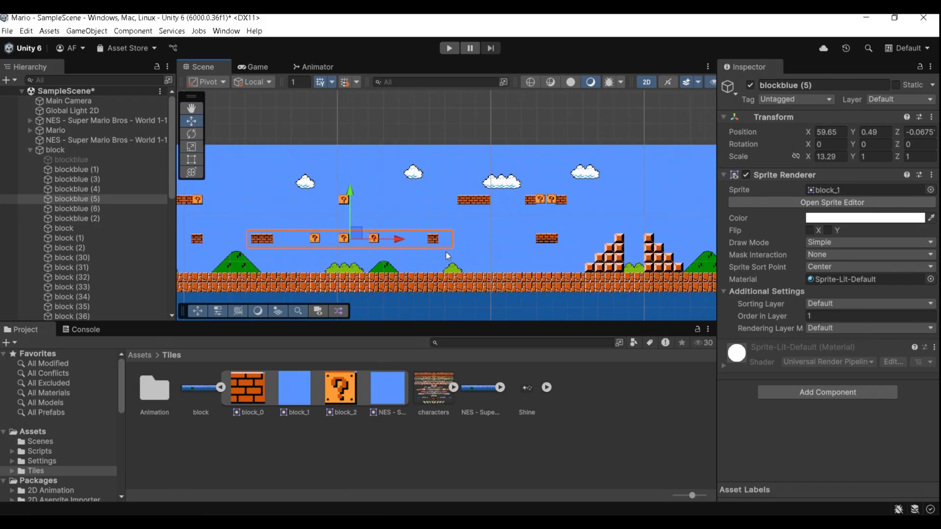
pyautogui.click(192, 146)
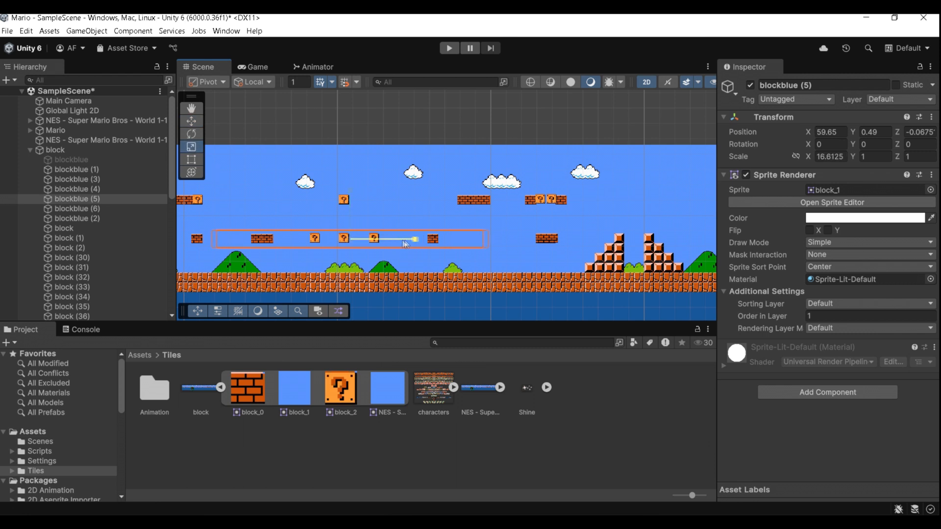
pyautogui.click(191, 121)
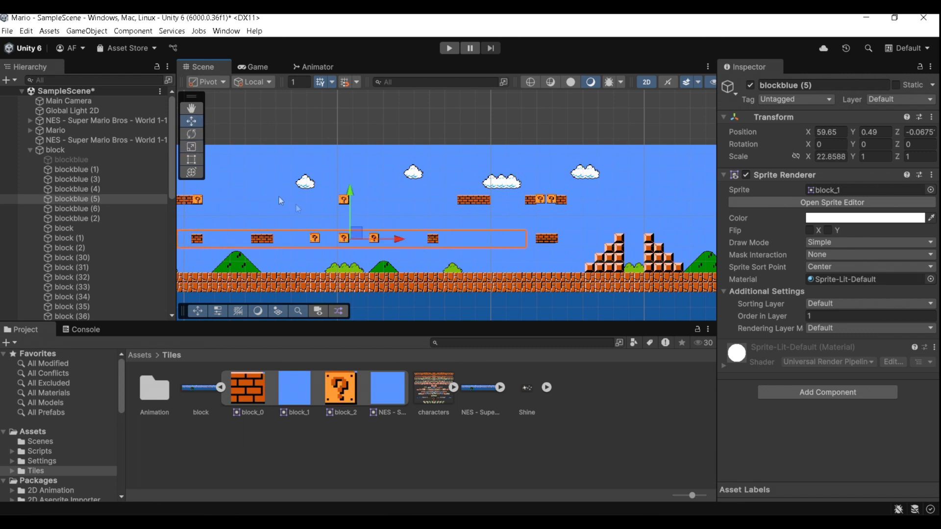
# Collapse the block group and open the World 1-1 background's Ground child to its Edge Collider 2D at the level start.
pyautogui.click(424, 249)
pyautogui.moveTo(424, 249); pyautogui.dragTo(708, 238, button='middle')
pyautogui.scroll(-4, 451, 232)
pyautogui.moveTo(196, 245); pyautogui.dragTo(448, 250, button='middle')
pyautogui.scroll(1, 448, 249)
pyautogui.scroll(5, 448, 253)
pyautogui.click(29, 150)
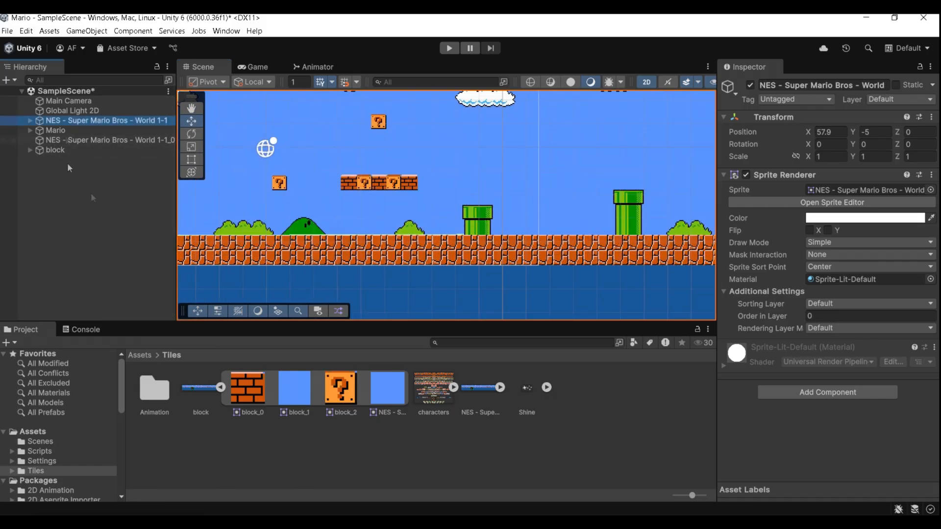
pyautogui.moveTo(264, 255); pyautogui.dragTo(390, 234, button='middle')
pyautogui.click(30, 121)
pyautogui.click(67, 130)
pyautogui.click(814, 192)
pyautogui.scroll(-4, 525, 284)
pyautogui.scroll(5, 266, 252)
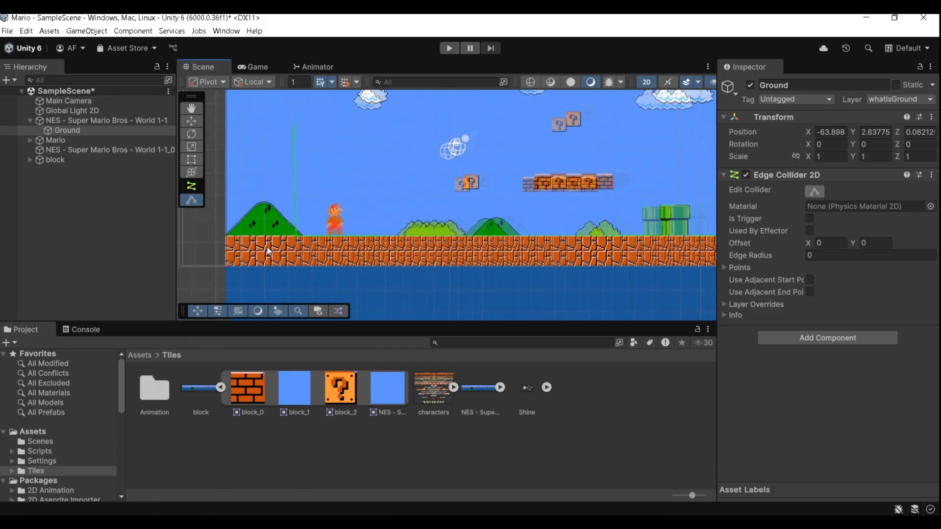
pyautogui.moveTo(342, 148); pyautogui.dragTo(342, 164, button='middle')
# Add a Box Collider 2D to Ground and remove its Edge Collider 2D.
pyautogui.click(826, 337)
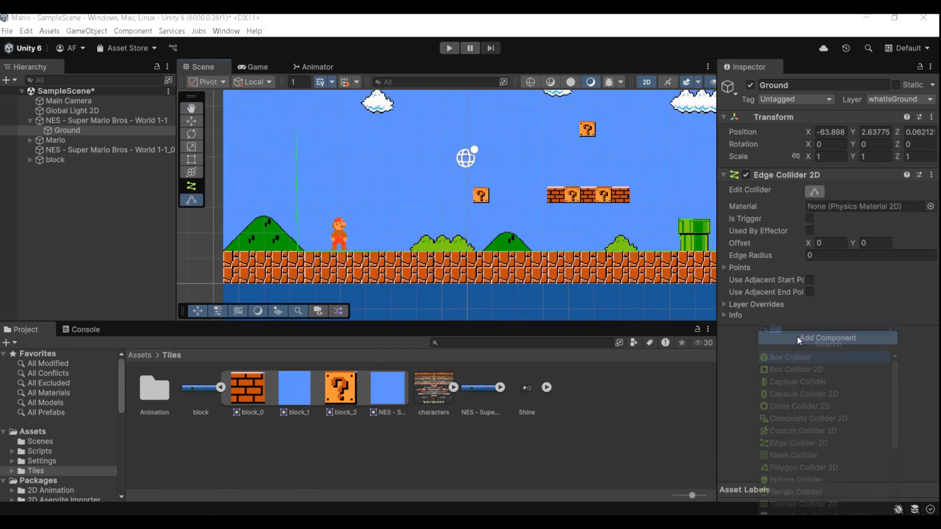
pyautogui.write('coll')
pyautogui.click(806, 369)
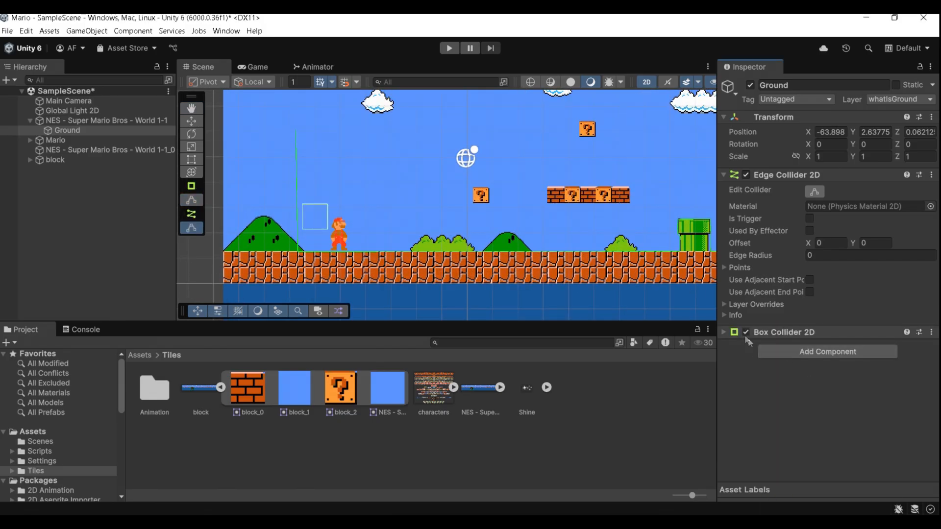
pyautogui.click(724, 332)
pyautogui.click(923, 175)
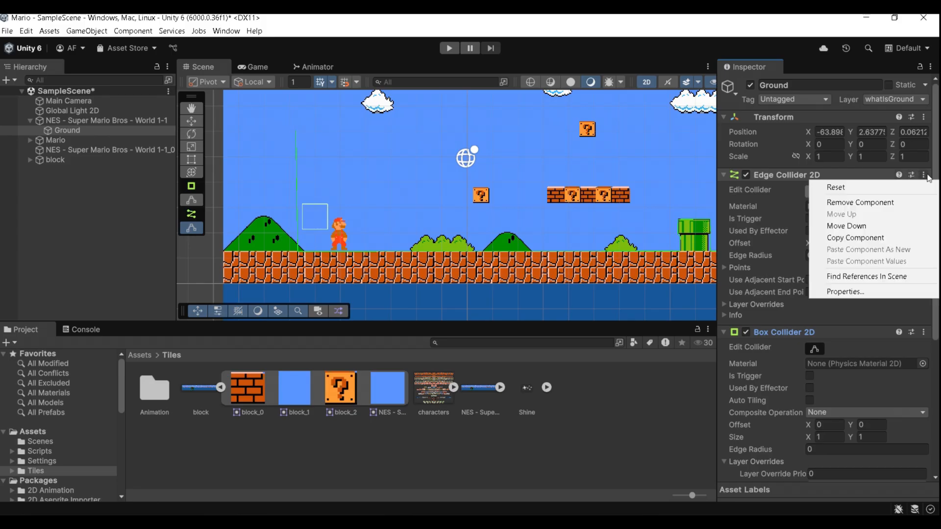
pyautogui.click(872, 202)
# Fit Ground's box collider along the first stretch of floor up to the first gap, about 43.3 by 1.2 in size.
pyautogui.click(814, 191)
pyautogui.scroll(-6, 292, 225)
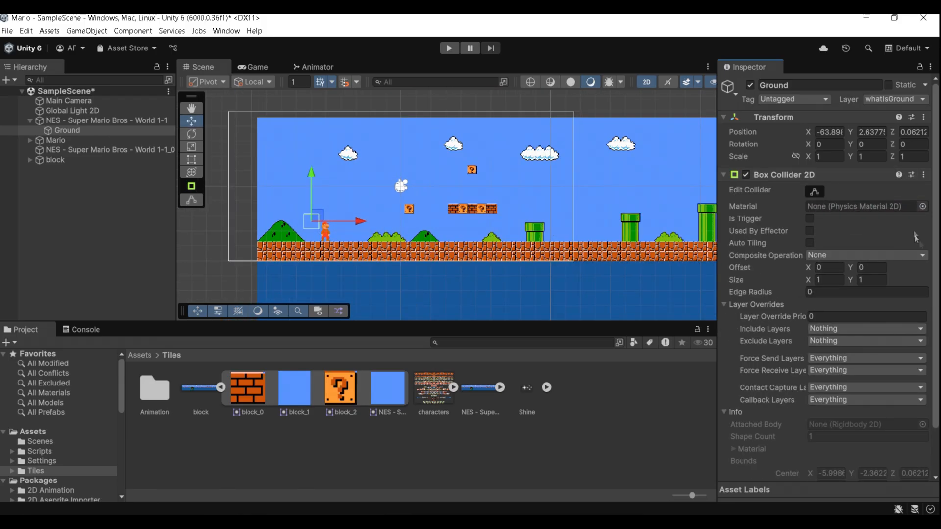
pyautogui.moveTo(354, 230); pyautogui.dragTo(680, 246)
pyautogui.moveTo(680, 246); pyautogui.dragTo(379, 248, button='middle')
pyautogui.moveTo(381, 245); pyautogui.dragTo(557, 250)
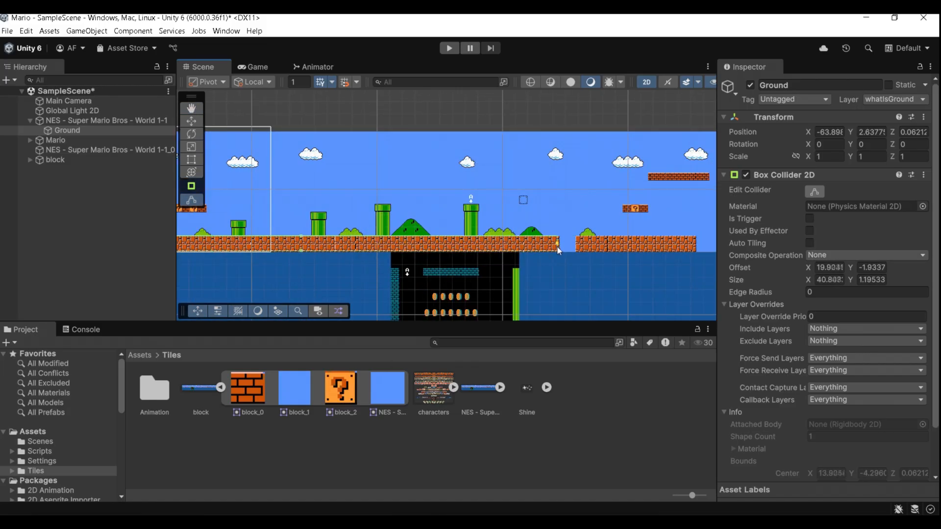
pyautogui.moveTo(304, 269); pyautogui.dragTo(522, 270, button='middle')
pyautogui.scroll(10, 243, 271)
pyautogui.moveTo(289, 222); pyautogui.dragTo(234, 222)
# Add a second Box Collider 2D to Ground and shape it into a tall wall behind Mario, about 1 by 5.2.
pyautogui.scroll(-2, 895, 202)
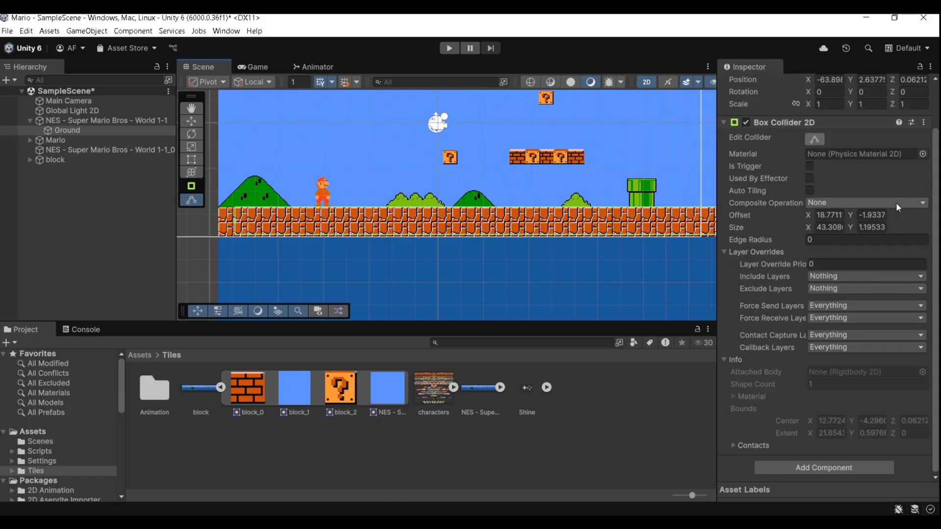
pyautogui.click(812, 467)
pyautogui.write('coll')
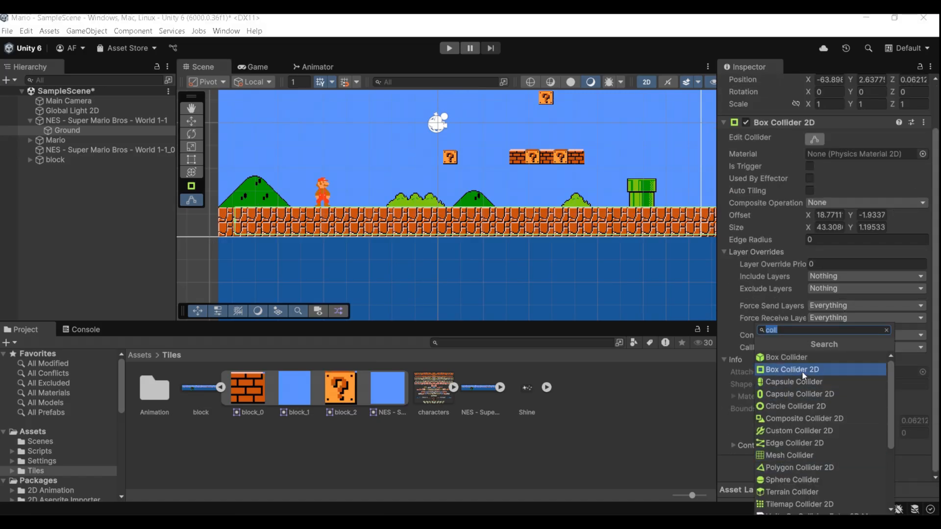
pyautogui.click(801, 372)
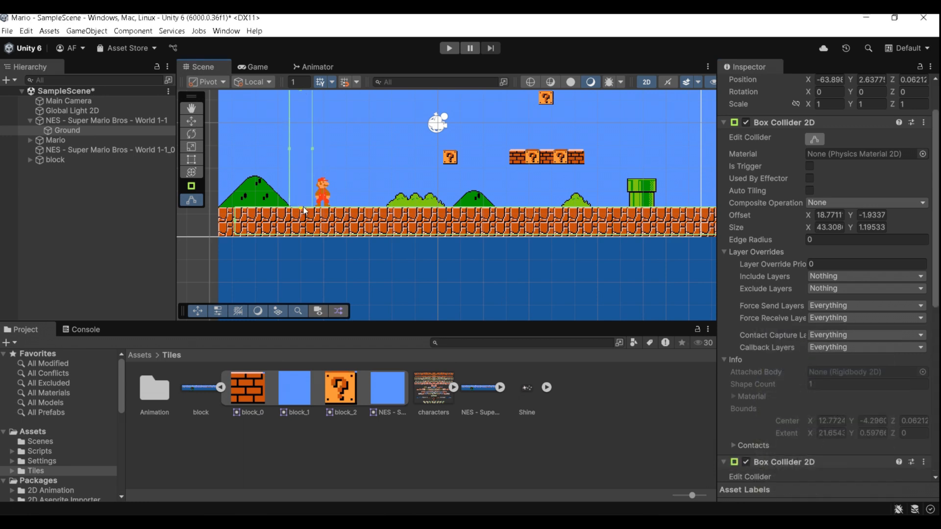
# Add another Box Collider 2D to Ground and fit it around the first green pipe, about 1.19 by 1.34.
pyautogui.scroll(-10, 410, 216)
pyautogui.moveTo(683, 220); pyautogui.dragTo(458, 217, button='middle')
pyautogui.scroll(9, 294, 186)
pyautogui.scroll(-6, 294, 185)
pyautogui.moveTo(294, 186); pyautogui.dragTo(396, 188, button='middle')
pyautogui.moveTo(412, 258); pyautogui.dragTo(457, 272, button='middle')
pyautogui.scroll(-2, 456, 272)
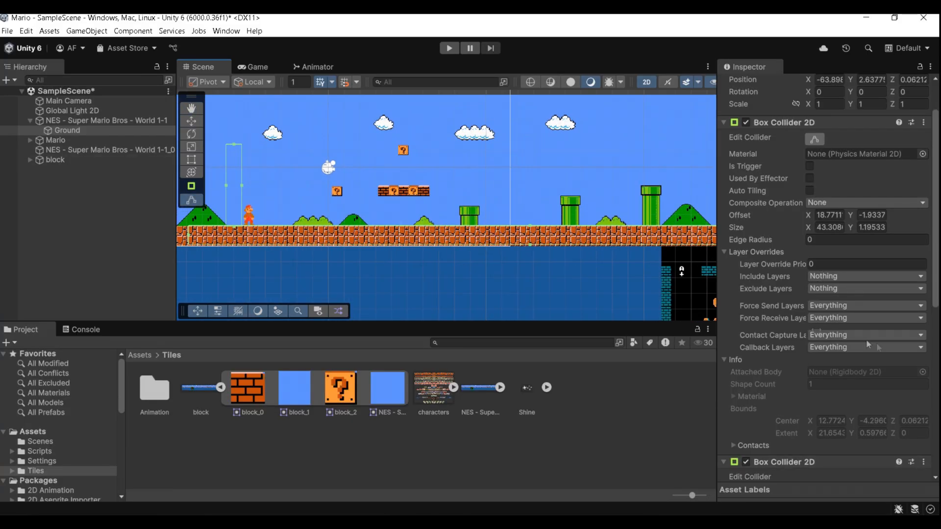
pyautogui.scroll(-10, 872, 374)
pyautogui.click(830, 470)
pyautogui.click(812, 374)
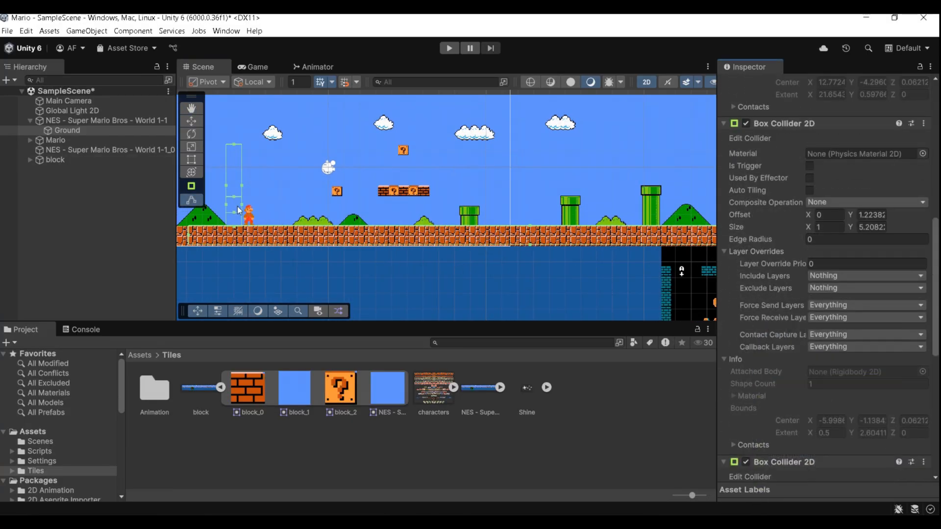
pyautogui.moveTo(257, 208); pyautogui.dragTo(477, 227)
pyautogui.moveTo(227, 204); pyautogui.dragTo(443, 218)
# Add another Box Collider 2D to Ground and fit it around the second green pipe, about 1.22 by 1.89.
pyautogui.scroll(-3, 537, 256)
pyautogui.scroll(-8, 843, 404)
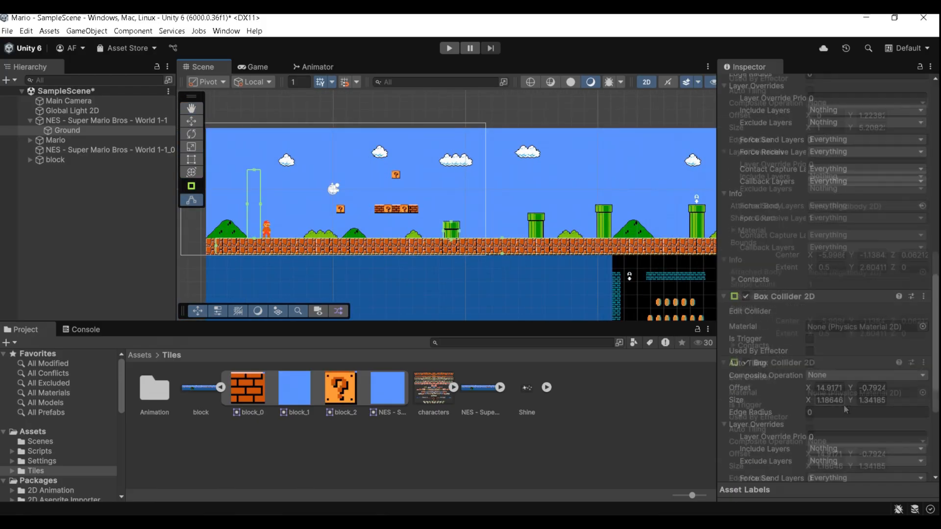
pyautogui.click(816, 466)
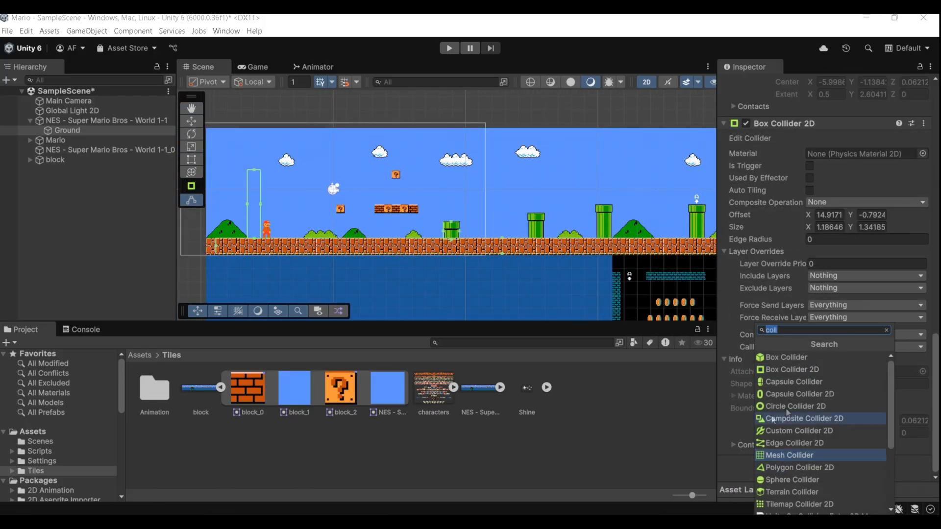
pyautogui.click(804, 370)
pyautogui.moveTo(266, 226); pyautogui.dragTo(533, 237)
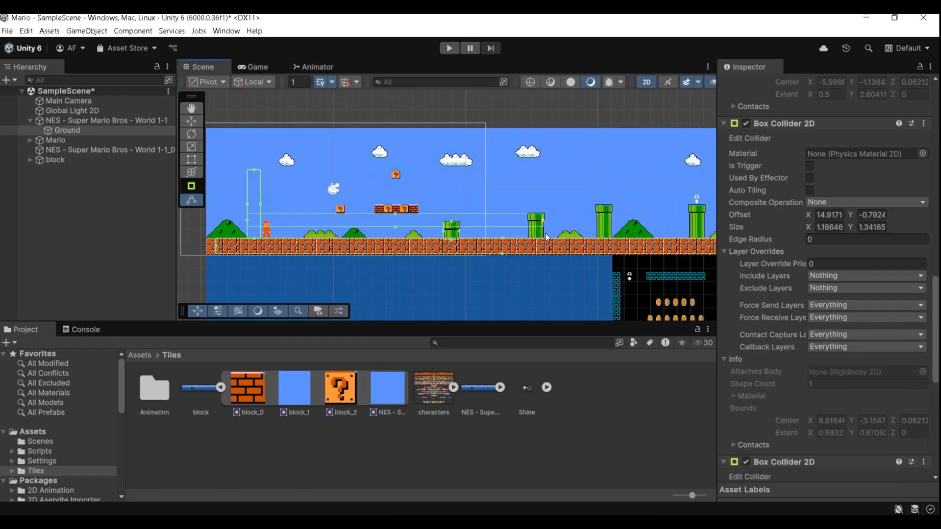
pyautogui.moveTo(247, 218); pyautogui.dragTo(497, 232)
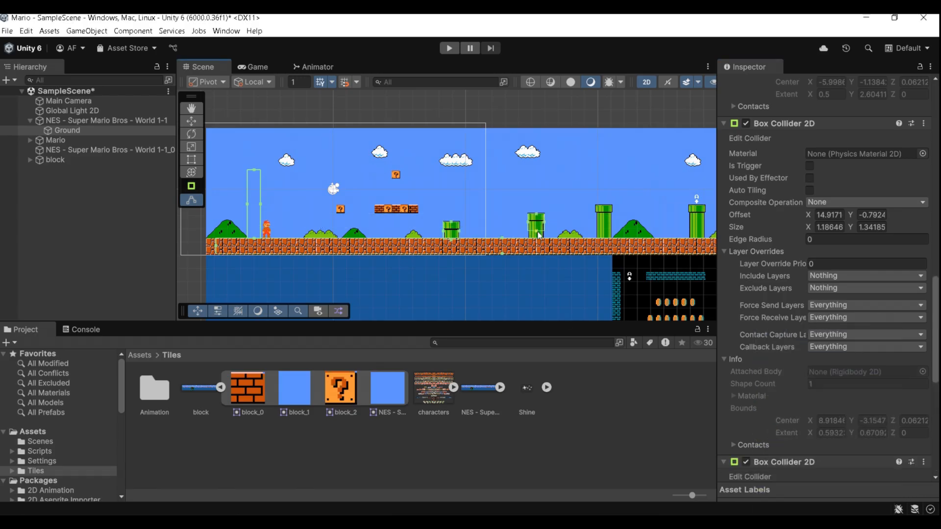
# Add another Box Collider 2D to Ground and fit it around the third green pipe, about 1.08 by 2.56.
pyautogui.scroll(-2, 573, 256)
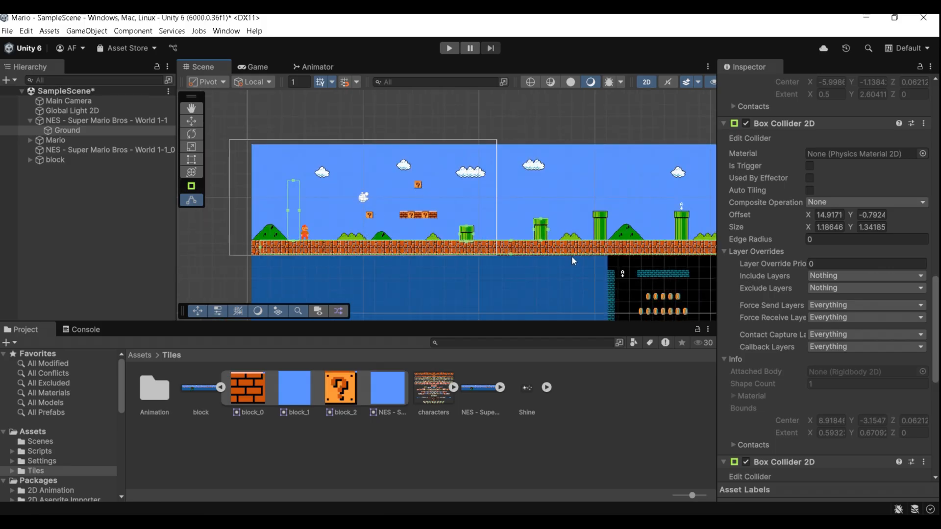
pyautogui.scroll(-5, 823, 294)
pyautogui.click(817, 467)
pyautogui.click(791, 370)
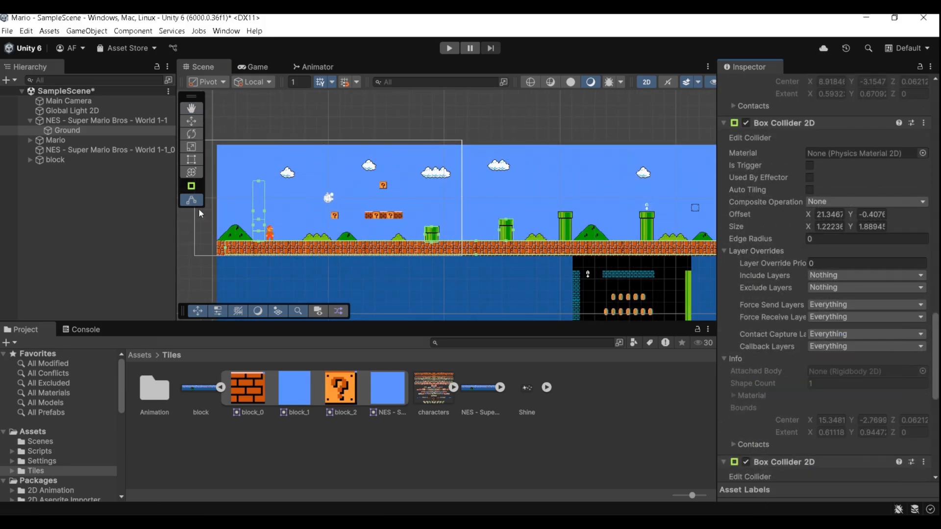
pyautogui.moveTo(273, 229); pyautogui.dragTo(572, 232)
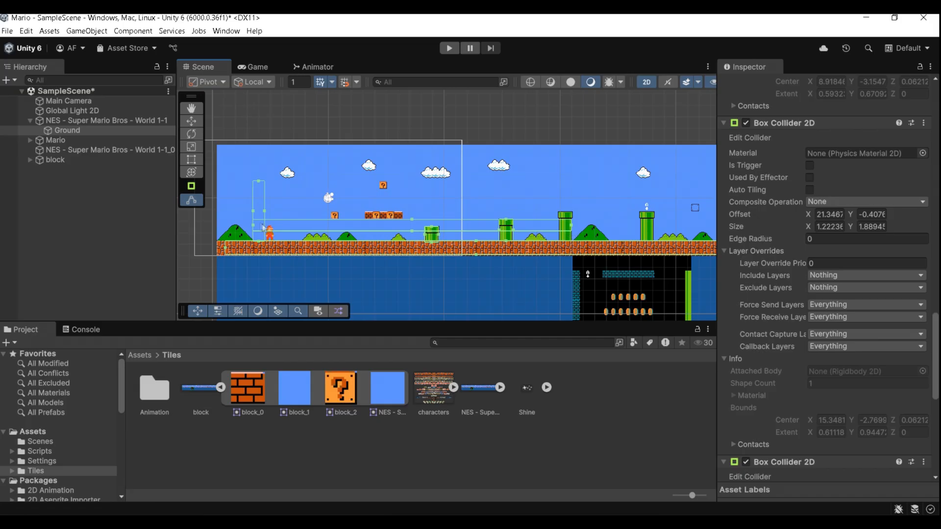
pyautogui.moveTo(341, 235); pyautogui.dragTo(565, 238)
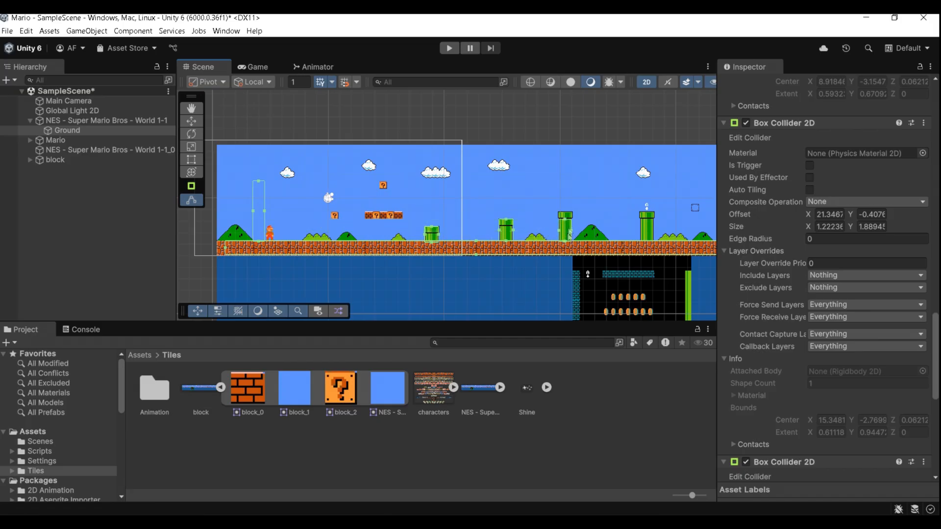
# Add another Box Collider 2D to Ground and fit it around the fourth green pipe, about 1.14 by 2.66.
pyautogui.moveTo(571, 253); pyautogui.dragTo(522, 253, button='middle')
pyautogui.scroll(-2, 393, 238)
pyautogui.scroll(-10, 774, 387)
pyautogui.click(787, 471)
pyautogui.click(795, 372)
pyautogui.moveTo(230, 230); pyautogui.dragTo(588, 232)
pyautogui.moveTo(222, 232); pyautogui.dragTo(572, 238)
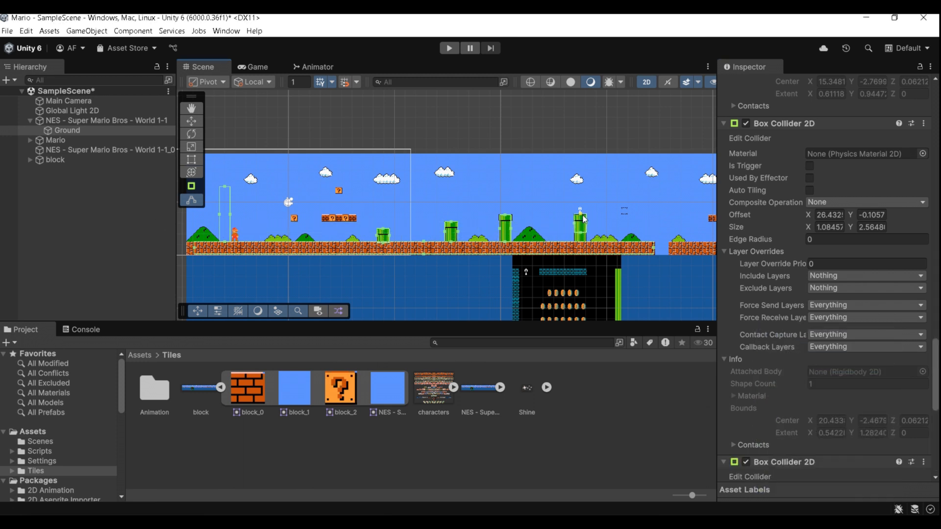
# Add another Box Collider 2D to Ground and fit it over the second stretch of floor between the two gaps.
pyautogui.moveTo(605, 252); pyautogui.dragTo(513, 258, button='middle')
pyautogui.scroll(-7, 427, 256)
pyautogui.scroll(-5, 900, 491)
pyautogui.click(819, 466)
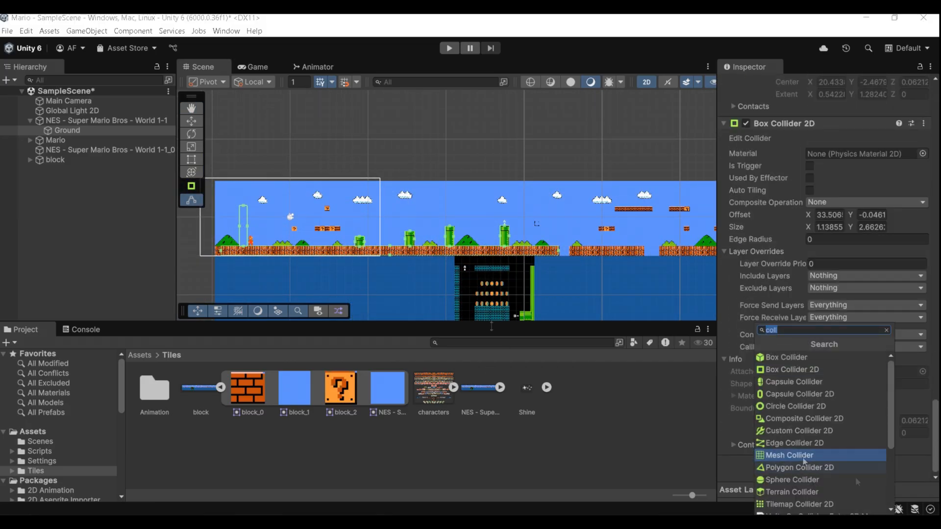
pyautogui.click(796, 366)
pyautogui.moveTo(248, 238); pyautogui.dragTo(645, 263)
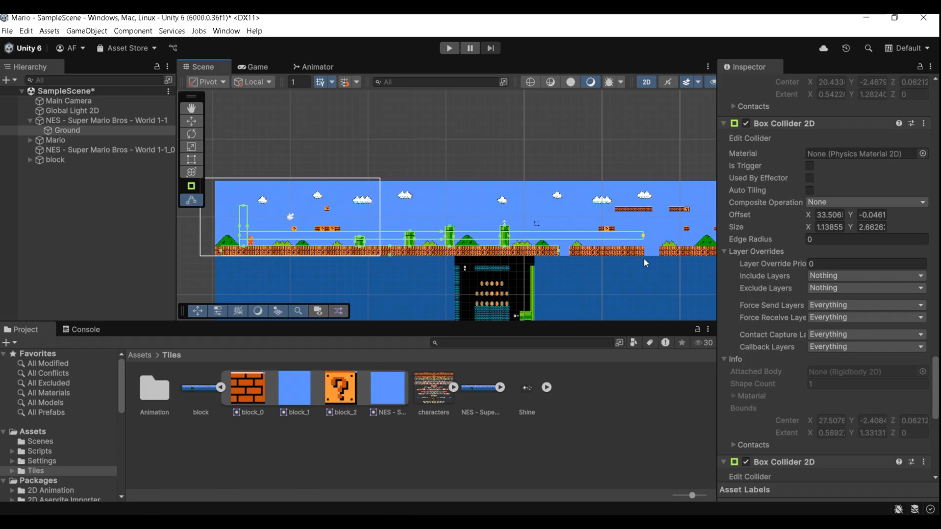
pyautogui.moveTo(241, 239); pyautogui.dragTo(514, 255)
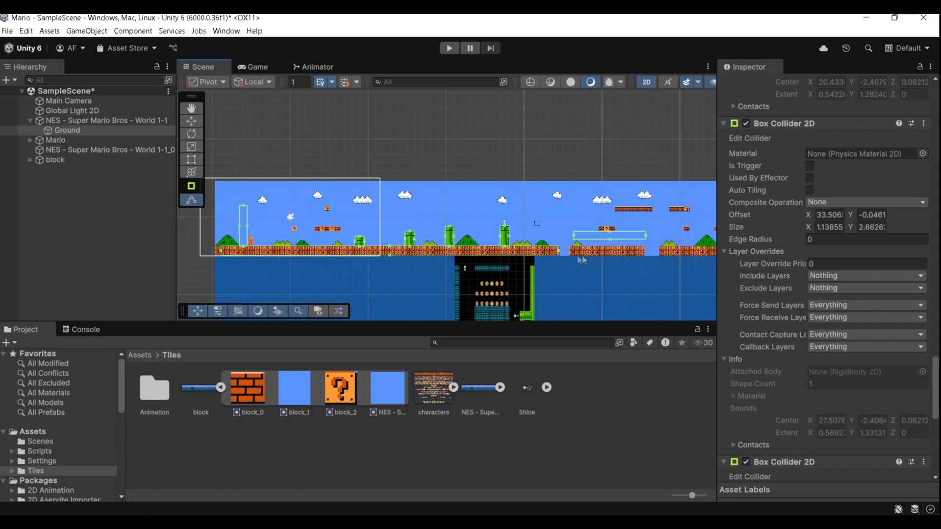
pyautogui.scroll(4, 613, 247)
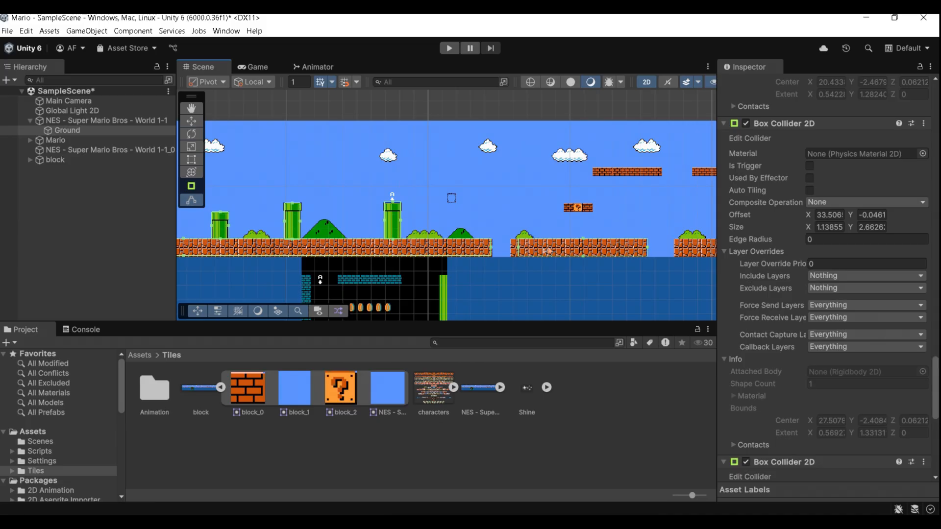
# Play the scene and run and jump Mario around the first question block and the brick row to test the collisions.
pyautogui.scroll(-4, 523, 266)
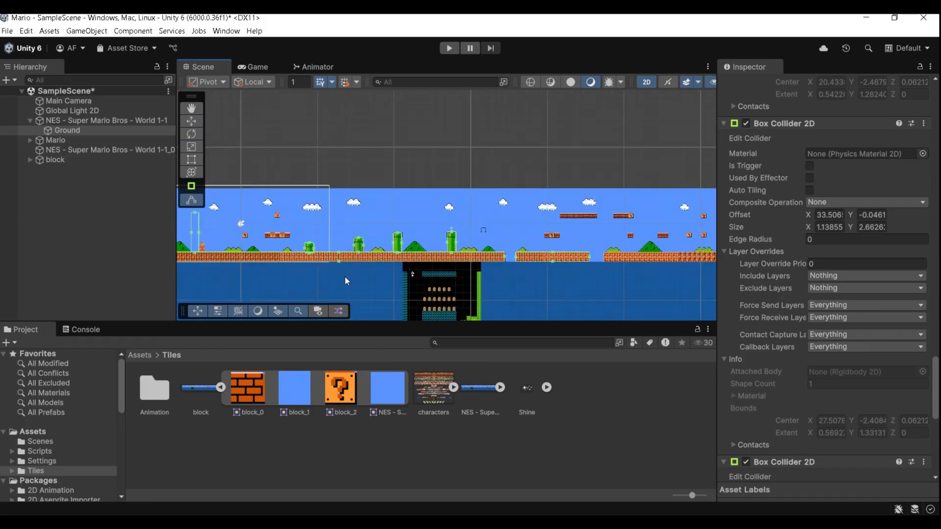
pyautogui.moveTo(345, 275); pyautogui.dragTo(552, 263, button='middle')
pyautogui.scroll(2, 430, 229)
pyautogui.scroll(2, 430, 232)
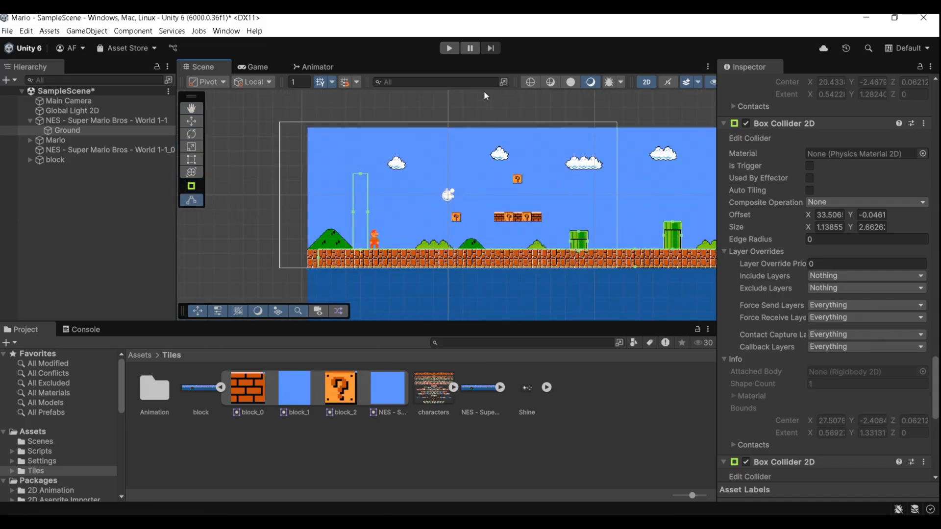
pyautogui.click(449, 48)
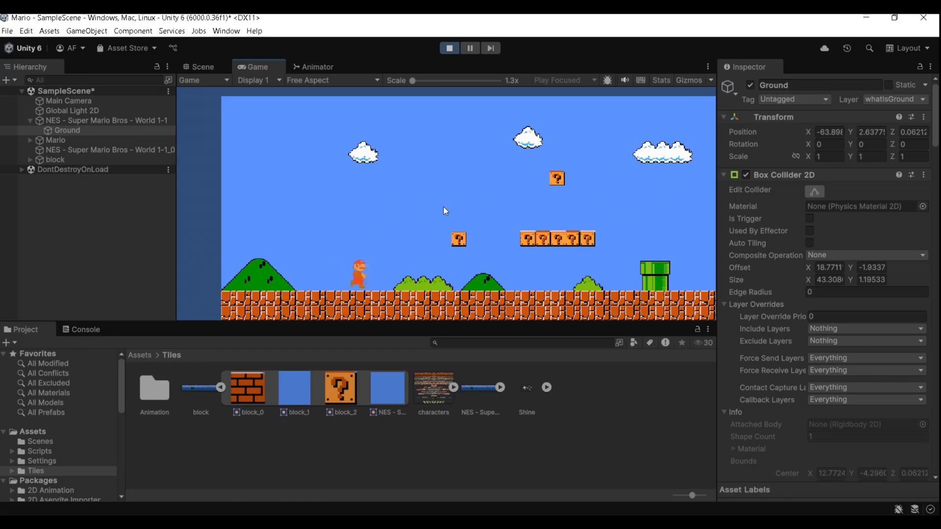
pyautogui.press('Left')
pyautogui.press('Right')
pyautogui.press('space')
pyautogui.press('Right')
pyautogui.press('space')
pyautogui.press('Right')
pyautogui.press('space')
pyautogui.press('Right')
pyautogui.press('space')
pyautogui.press('Left')
pyautogui.press('space')
pyautogui.press('Right')
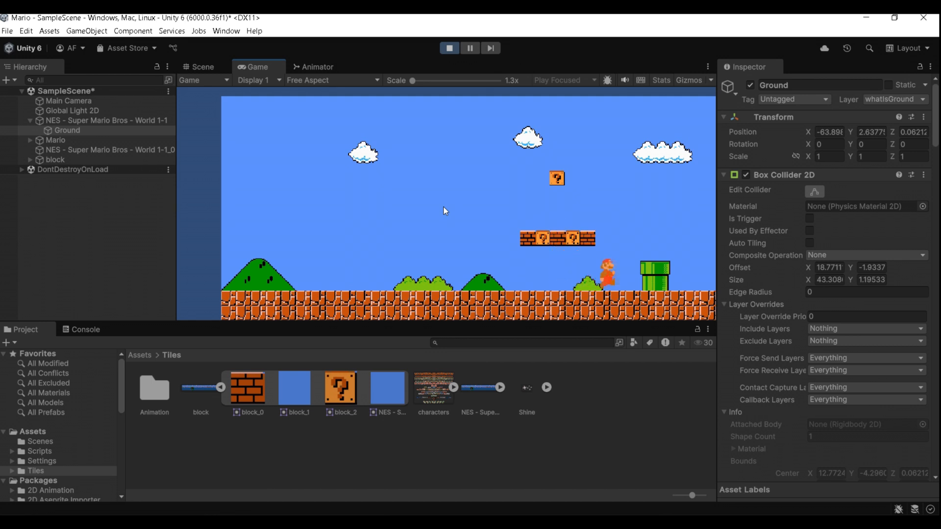
# Test Mario's collisions with the first pipe by jumping onto and around it, and stop the play mode.
pyautogui.press('Left')
pyautogui.press('space')
pyautogui.press('Right')
pyautogui.press('Left')
pyautogui.press('Right')
pyautogui.press('space')
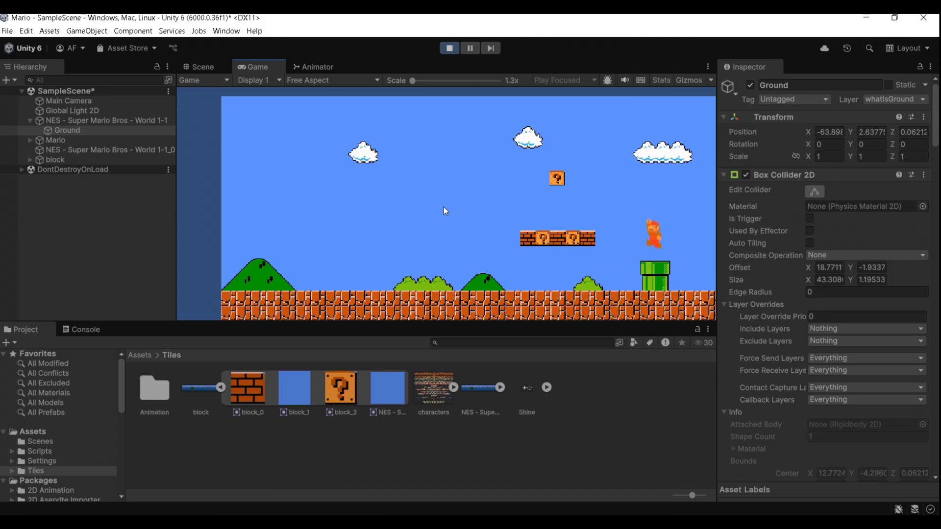
pyautogui.press('space')
pyautogui.press('Left')
pyautogui.press('space')
pyautogui.press('Right')
pyautogui.press('space')
pyautogui.press('space')
pyautogui.press('Left')
pyautogui.press('space')
pyautogui.press('Right')
pyautogui.press('space')
pyautogui.press('Left')
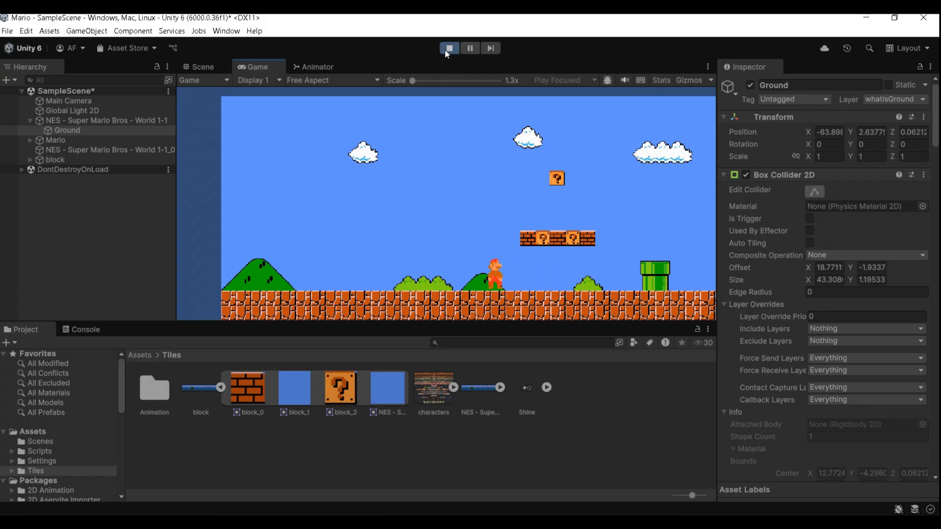
pyautogui.click(446, 48)
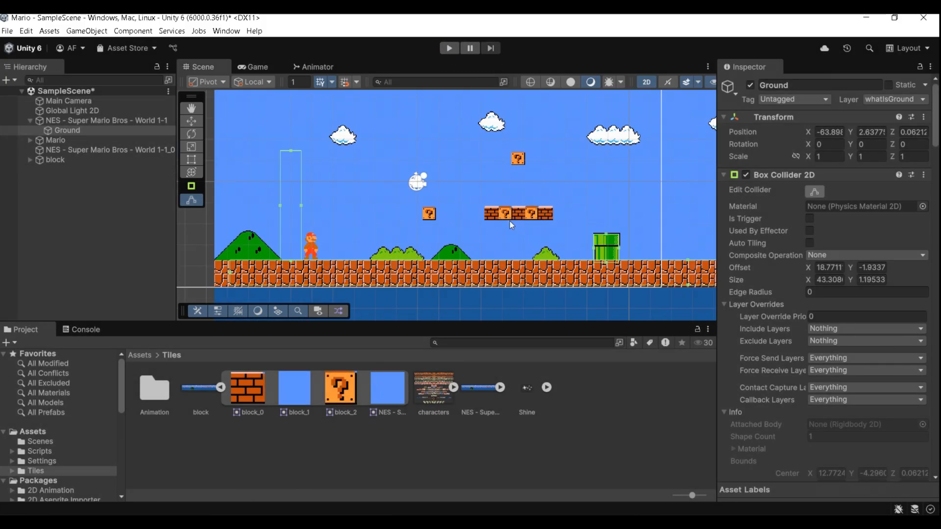
# Reactivate the disabled blockblue cover behind the row of bricks and question blocks.
pyautogui.click(497, 217)
pyautogui.scroll(3, 482, 236)
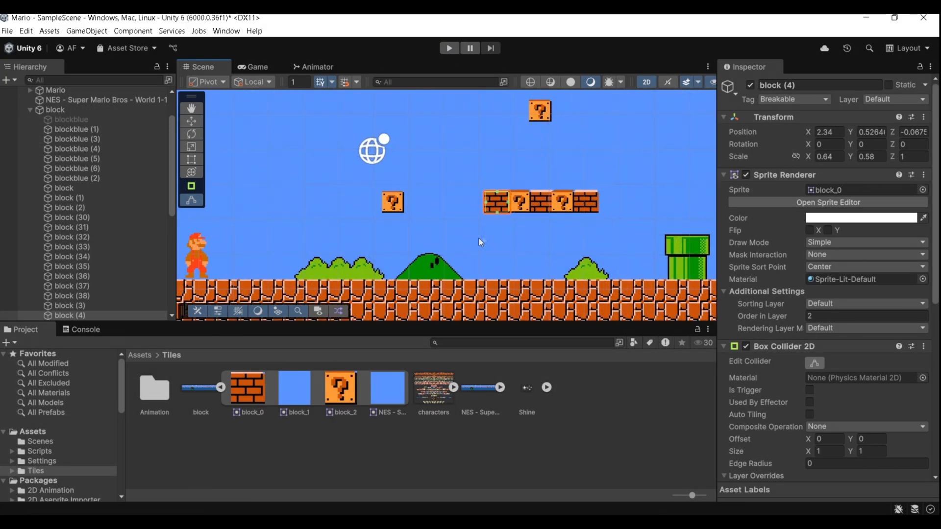
pyautogui.scroll(3, 128, 263)
pyautogui.click(130, 181)
pyautogui.click(129, 190)
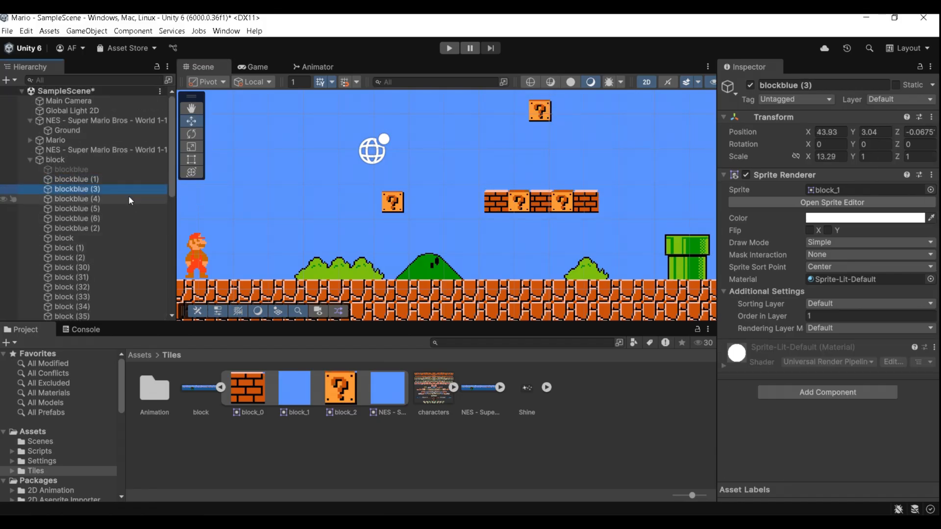
pyautogui.click(125, 198)
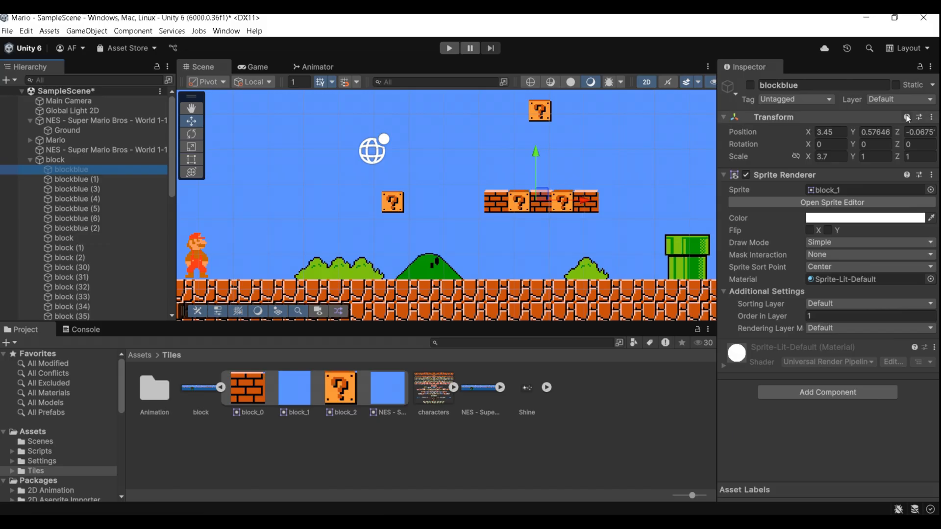
pyautogui.click(749, 86)
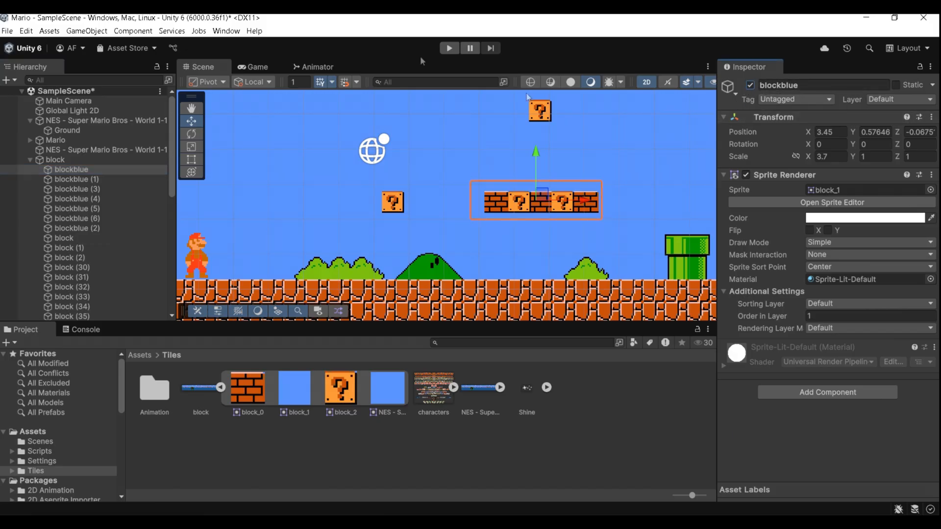
# Play the scene, run Mario toward the first pipe and jump onto the block row to test it.
pyautogui.click(452, 46)
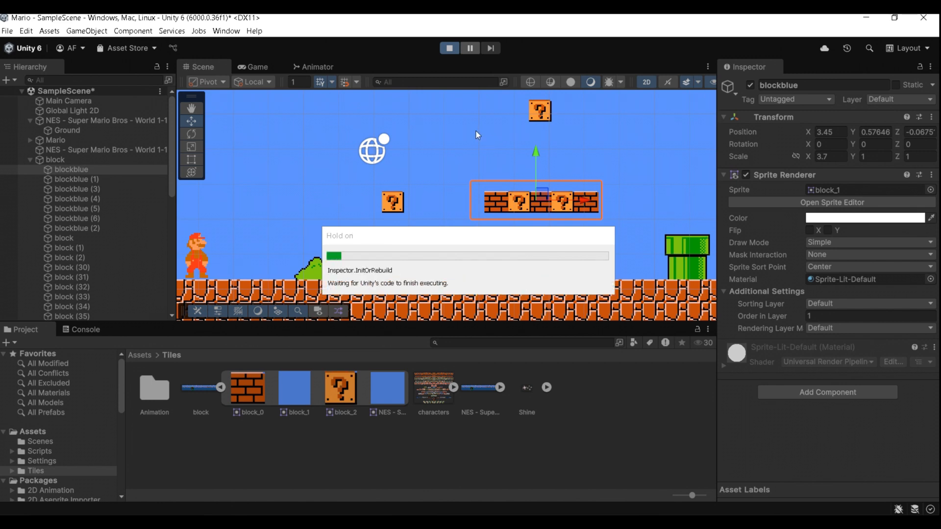
pyautogui.press('Right')
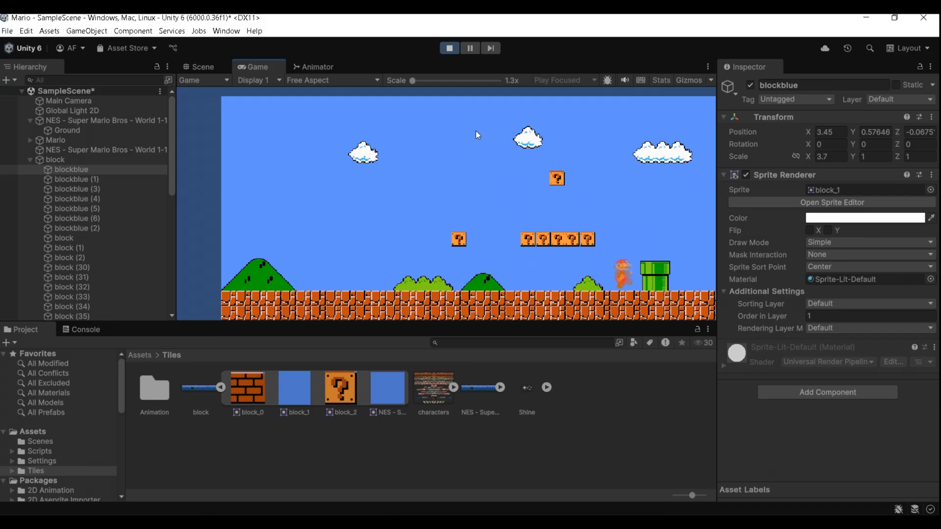
pyautogui.press('space')
pyautogui.press('space')
pyautogui.press('Left')
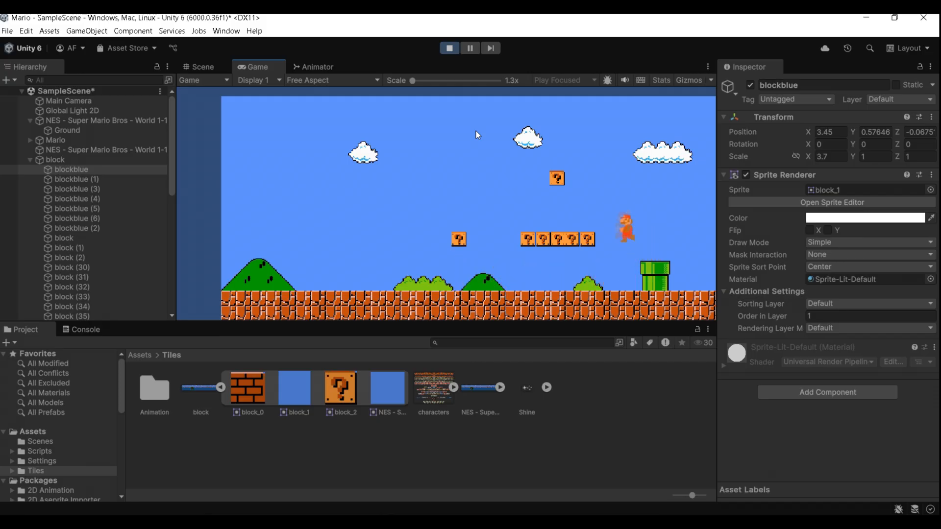
pyautogui.press('Right')
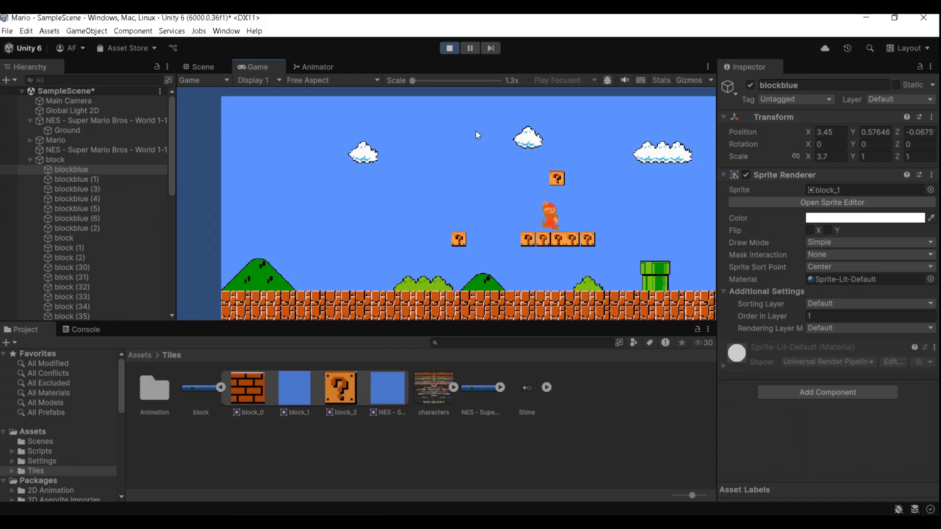
pyautogui.press('Left')
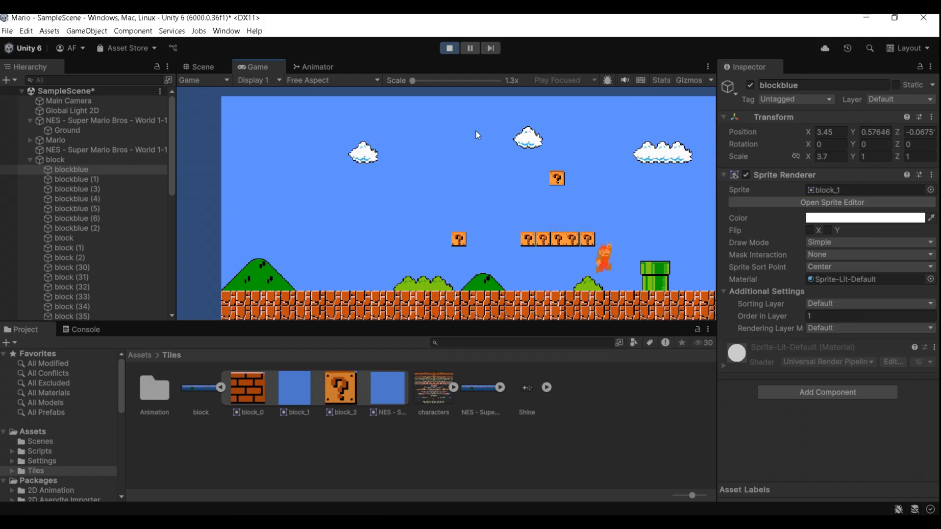
# Hit the row's blocks and the first question block with Mario to test breaking, and stop the play mode.
pyautogui.press('space')
pyautogui.press('Right')
pyautogui.press('space')
pyautogui.press('space')
pyautogui.press('Left')
pyautogui.press('space')
pyautogui.click(447, 48)
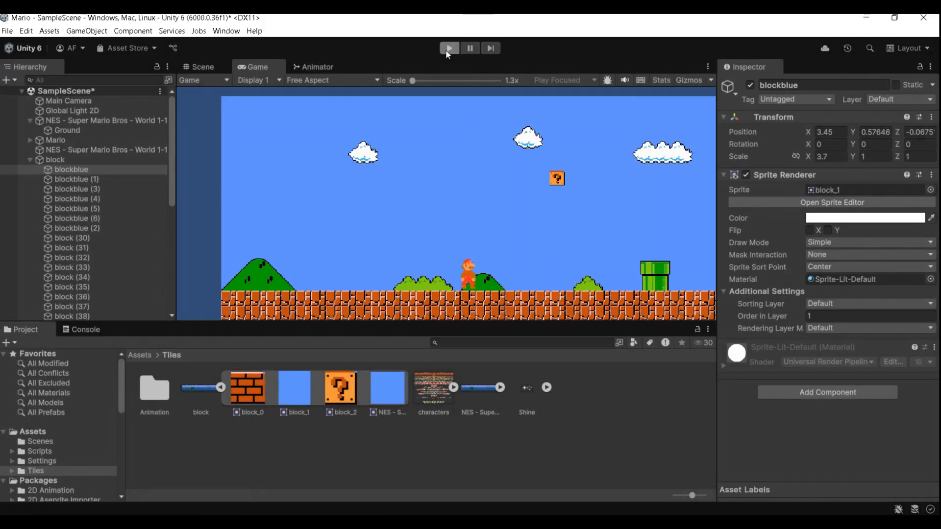
# Replace the Animator on the row's first brick with the block controller from the Tiles Animation folder.
pyautogui.click(499, 211)
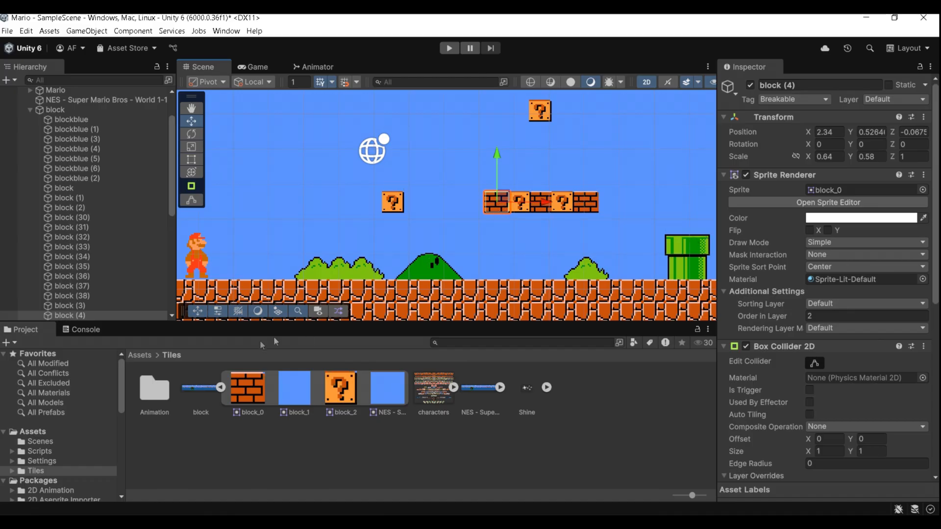
pyautogui.click(142, 354)
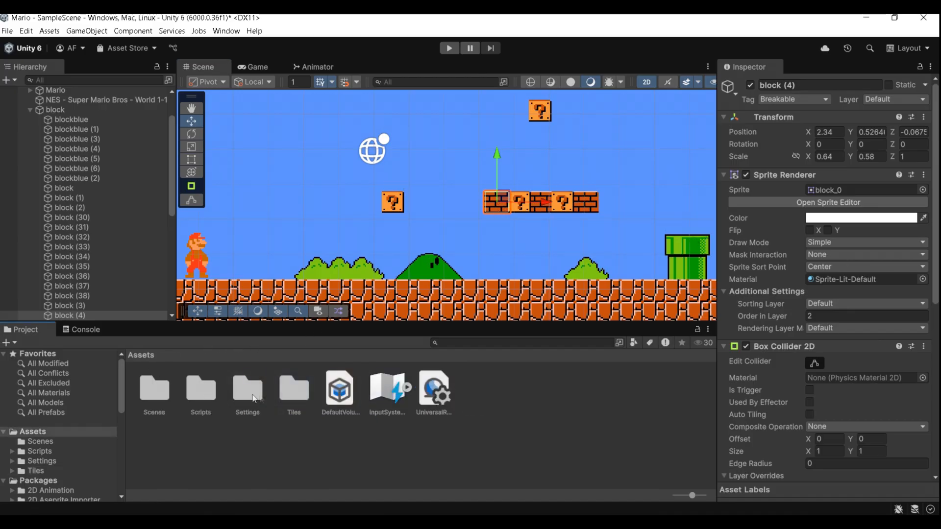
pyautogui.doubleClick(284, 389)
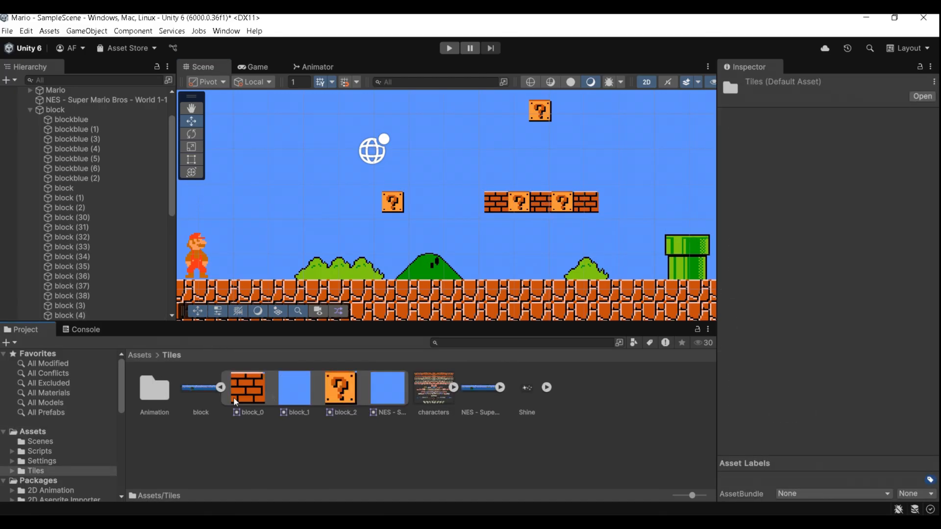
pyautogui.doubleClick(162, 394)
pyautogui.click(501, 201)
pyautogui.scroll(-6, 828, 314)
pyautogui.scroll(2, 833, 345)
pyautogui.scroll(-2, 833, 344)
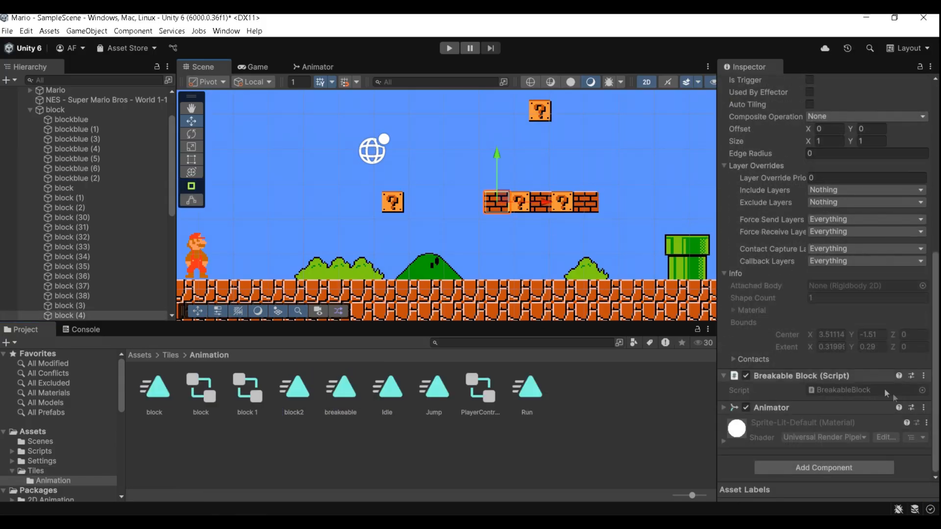
pyautogui.click(923, 408)
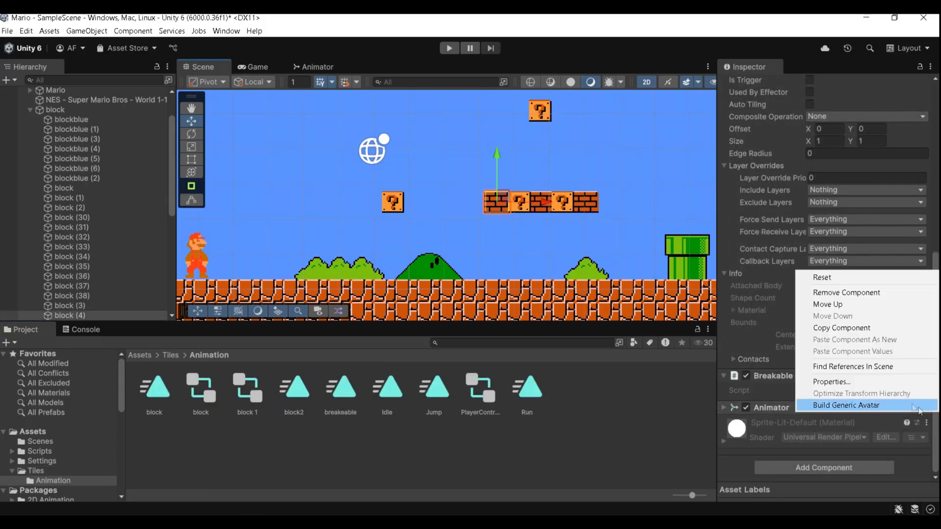
pyautogui.click(846, 292)
pyautogui.moveTo(207, 393); pyautogui.dragTo(782, 463)
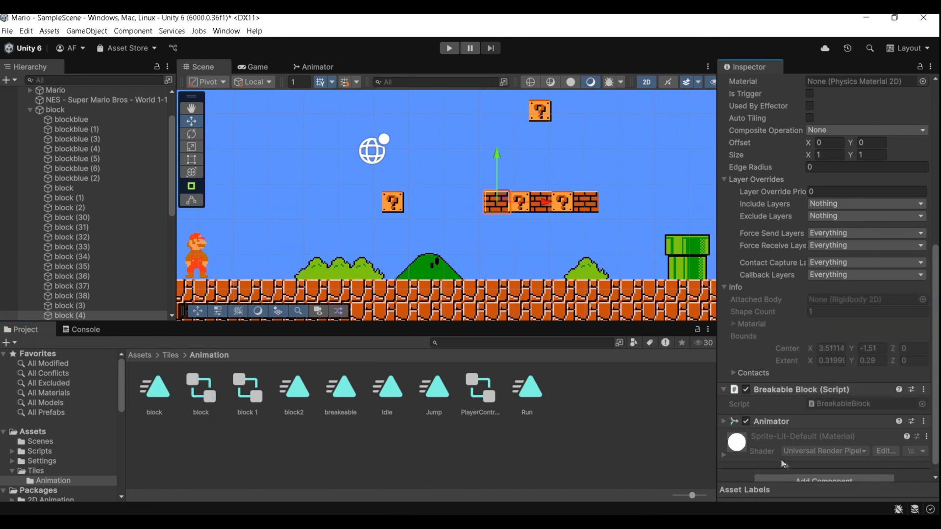
# Replace the Animator on the row's middle brick with the block controller.
pyautogui.click(551, 212)
pyautogui.scroll(-1, 833, 343)
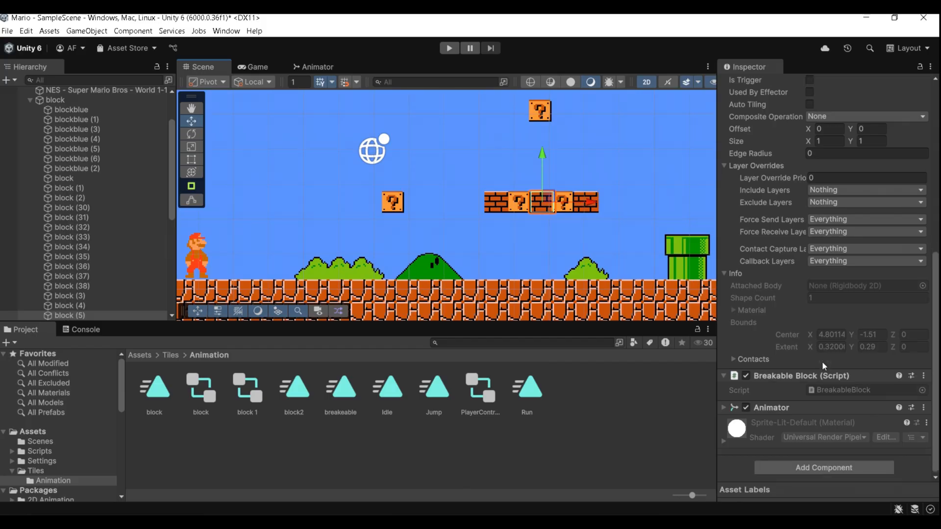
pyautogui.click(923, 407)
pyautogui.click(846, 292)
pyautogui.moveTo(202, 394); pyautogui.dragTo(783, 469)
# Replace the Animator on the row's last brick with the block controller.
pyautogui.click(591, 213)
pyautogui.scroll(-1, 784, 353)
pyautogui.click(923, 407)
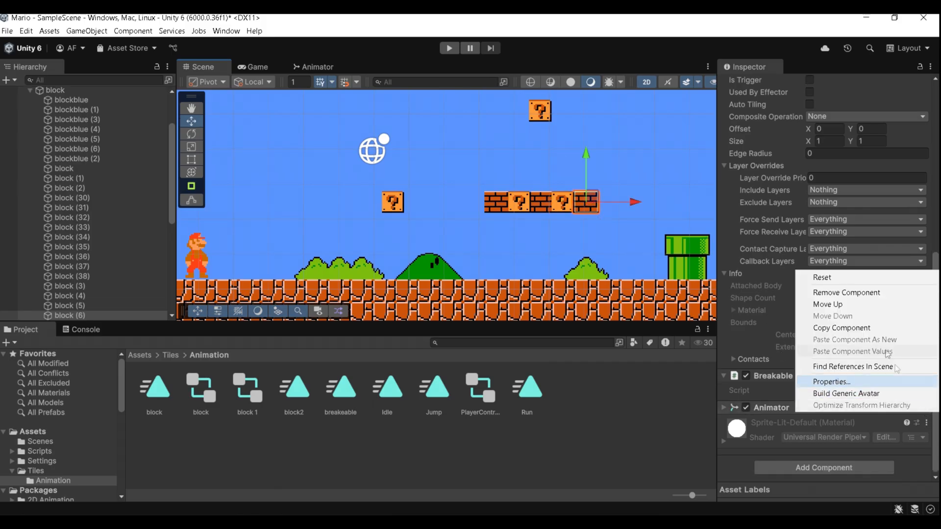
pyautogui.click(846, 293)
pyautogui.moveTo(201, 395); pyautogui.dragTo(816, 466)
# Assign the whatIsGround layer to the row's last brick and the question block beside it.
pyautogui.scroll(5, 793, 436)
pyautogui.scroll(5, 803, 426)
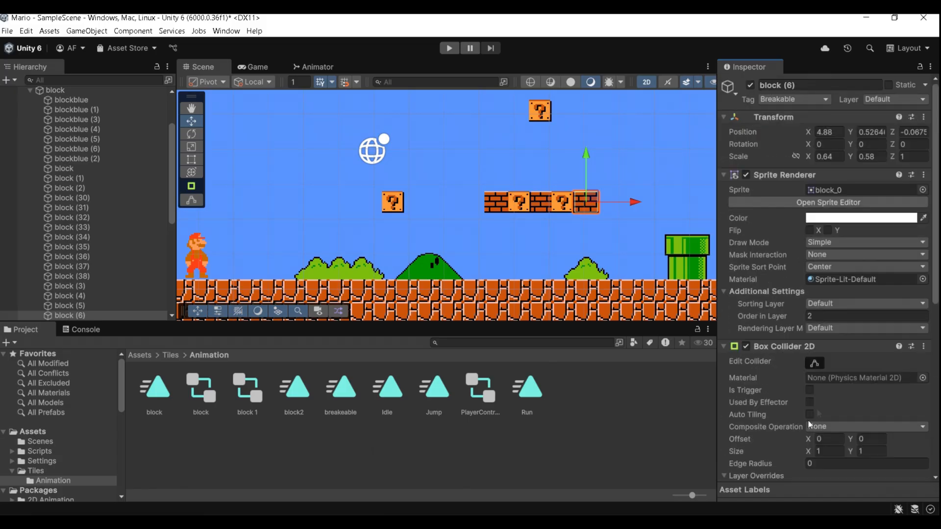
pyautogui.click(895, 99)
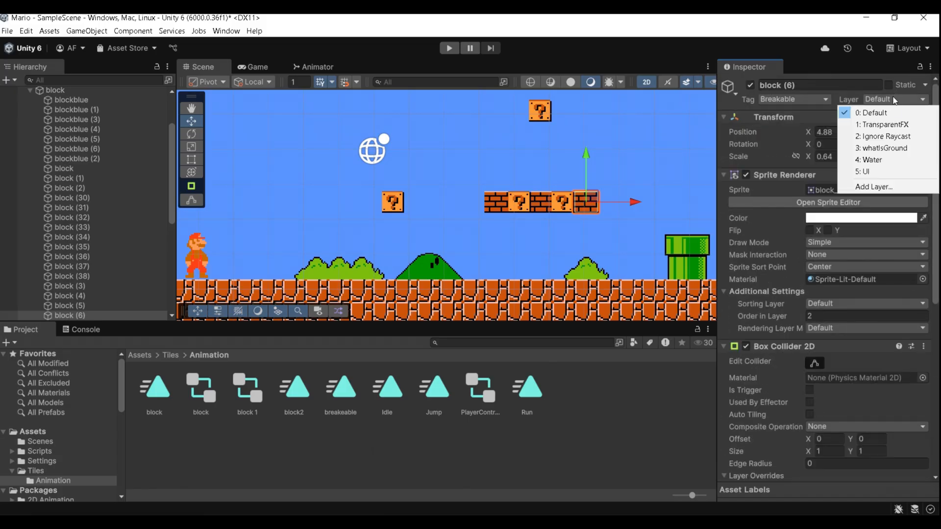
pyautogui.click(868, 148)
pyautogui.click(562, 202)
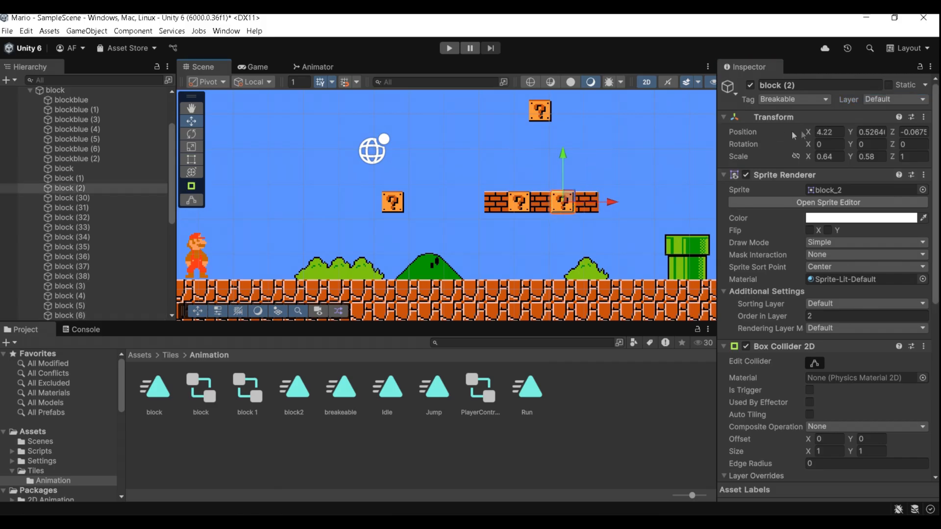
pyautogui.click(895, 99)
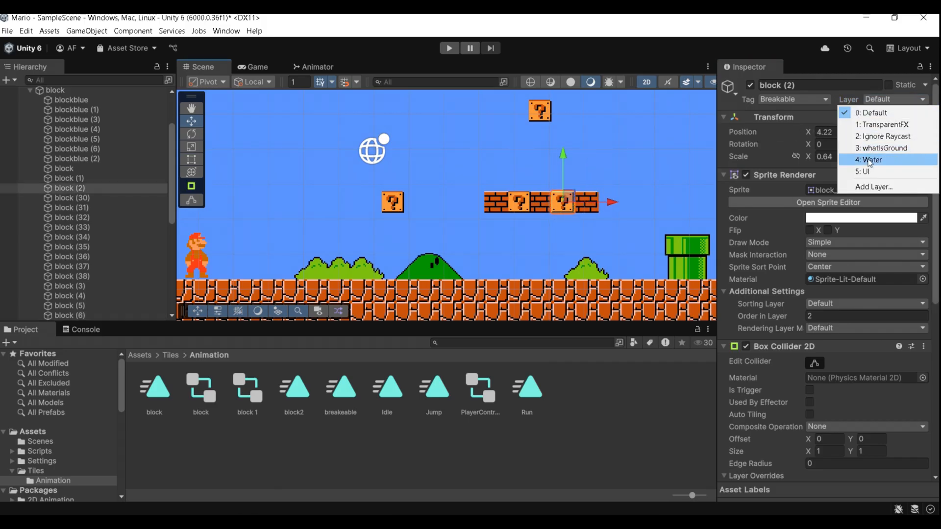
pyautogui.click(904, 152)
# Assign the whatIsGround layer to the row's middle brick, its first brick and the question block above the row.
pyautogui.click(544, 203)
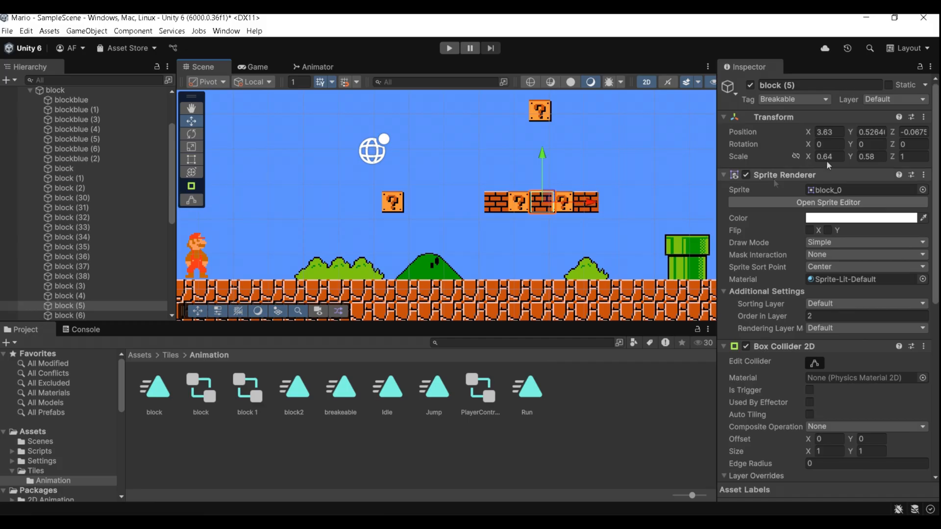
pyautogui.click(879, 101)
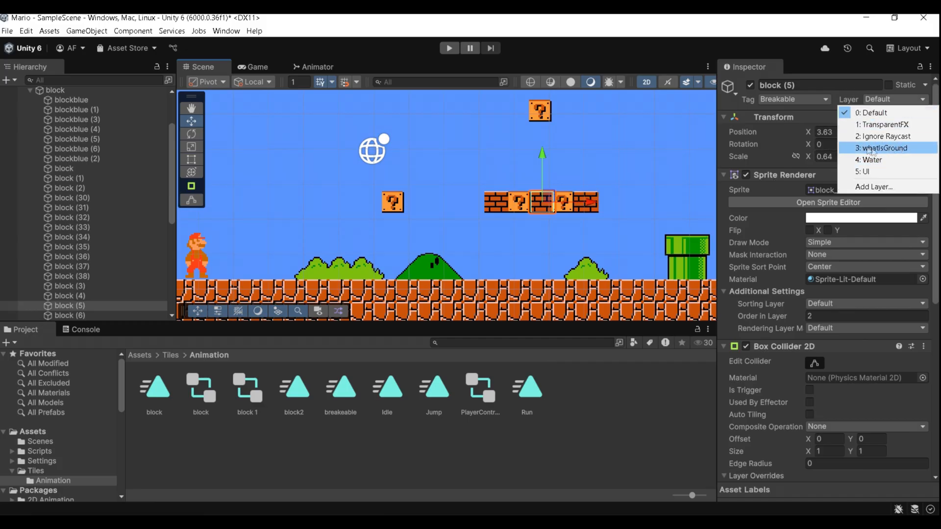
pyautogui.click(898, 150)
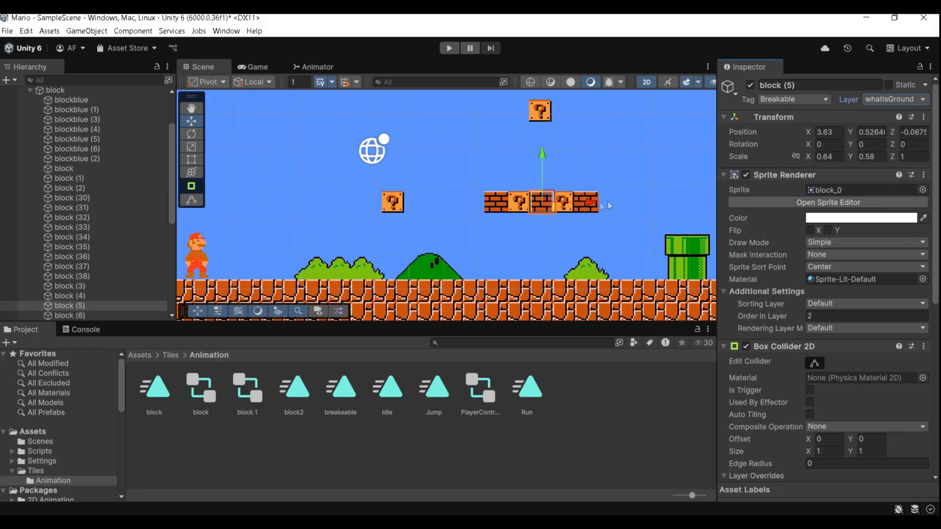
pyautogui.click(499, 203)
pyautogui.click(895, 99)
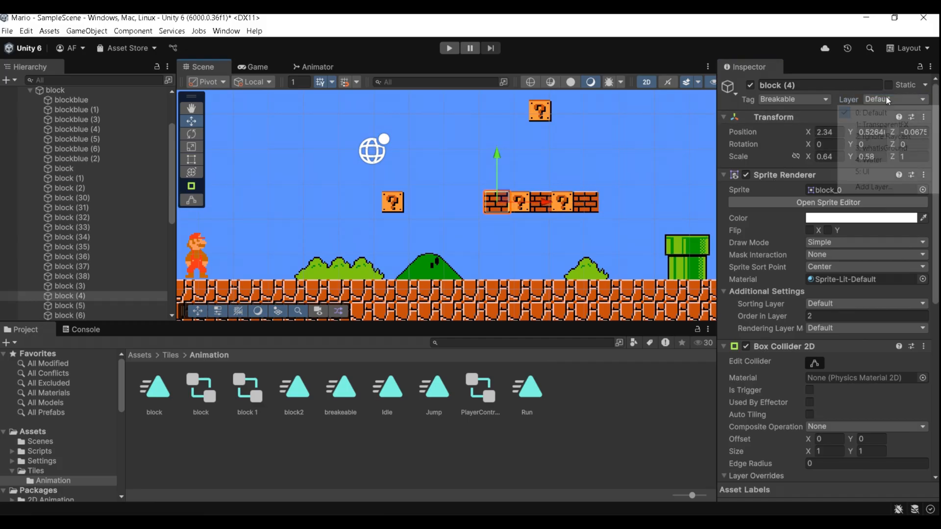
pyautogui.click(899, 149)
pyautogui.click(551, 109)
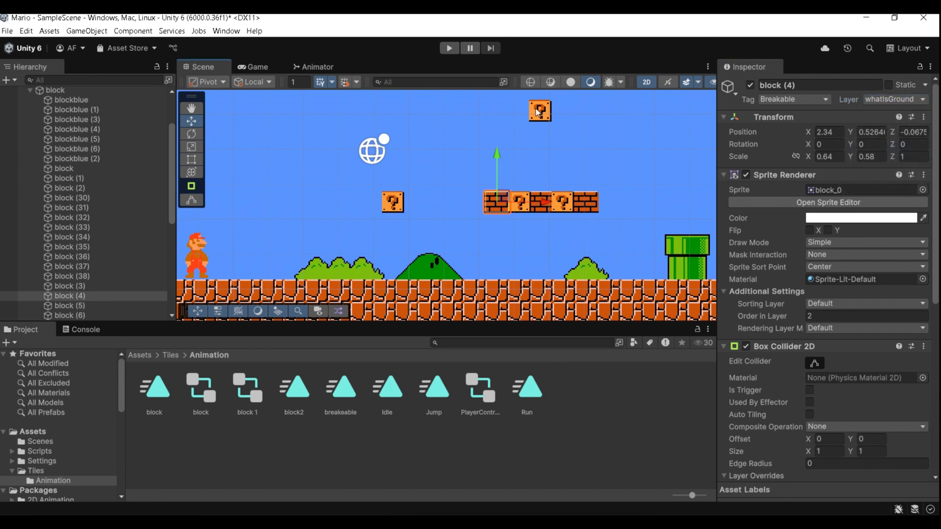
pyautogui.click(873, 100)
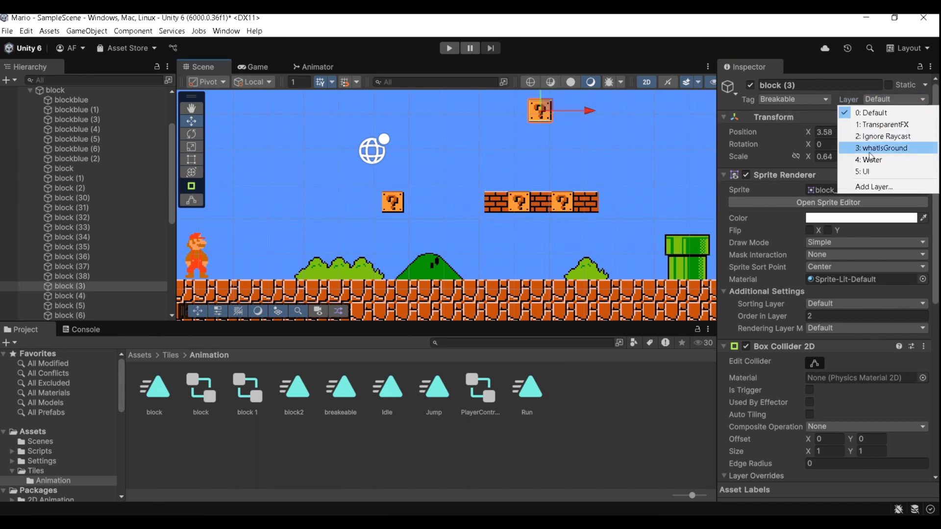
pyautogui.click(894, 150)
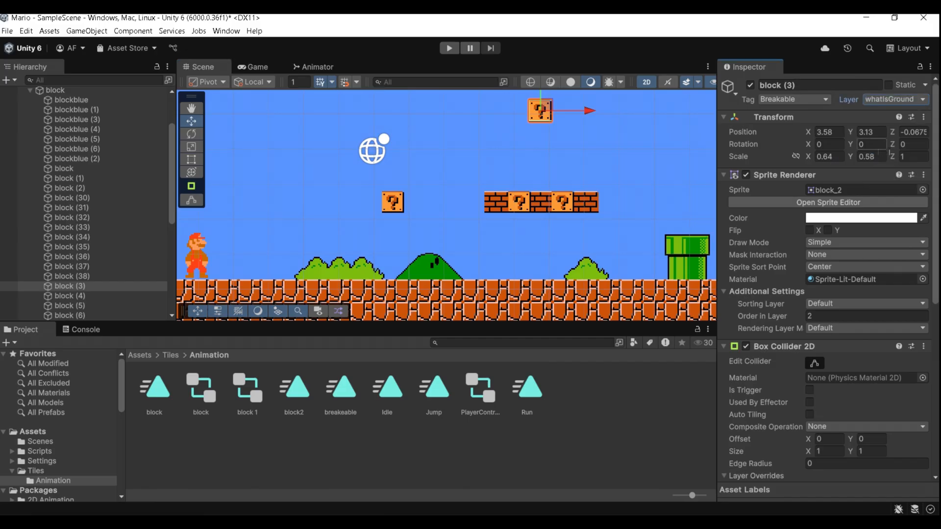
# Play the scene, break the first question block and jump Mario onto the brick row to test standing on it.
pyautogui.click(448, 49)
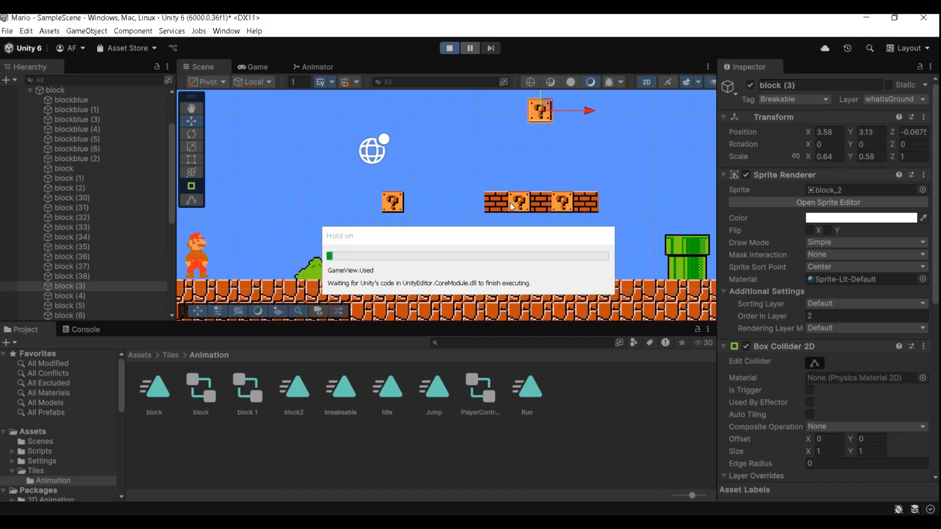
pyautogui.press('Right')
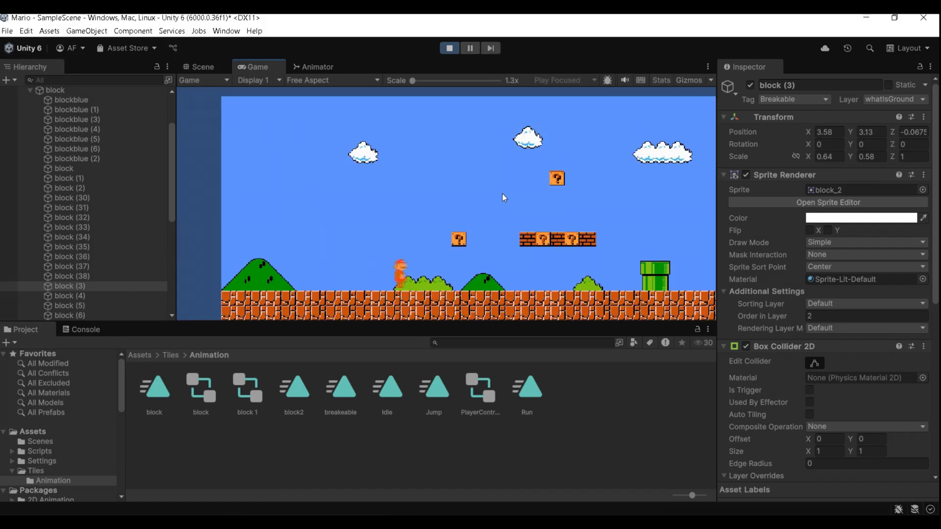
pyautogui.press('space')
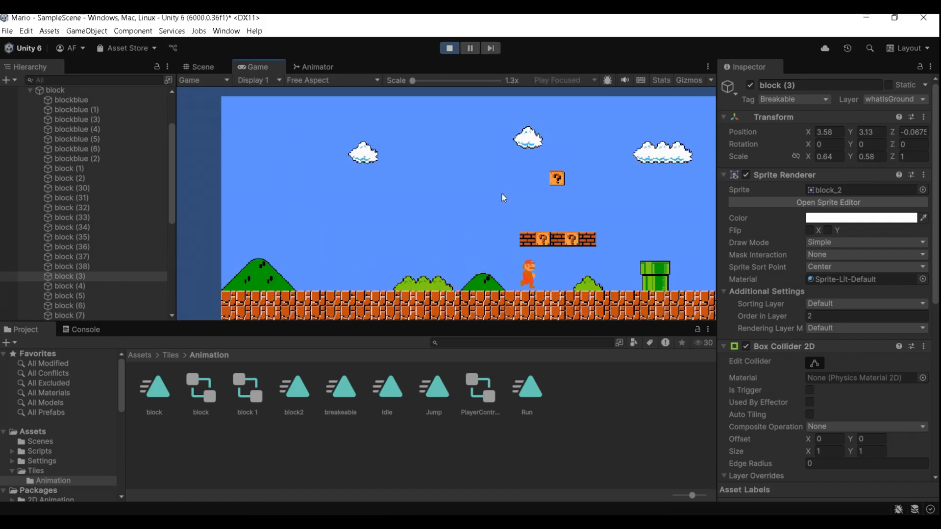
pyautogui.press('space')
pyautogui.press('Left')
pyautogui.press('space')
pyautogui.press('Left')
pyautogui.press('space')
pyautogui.press('Right')
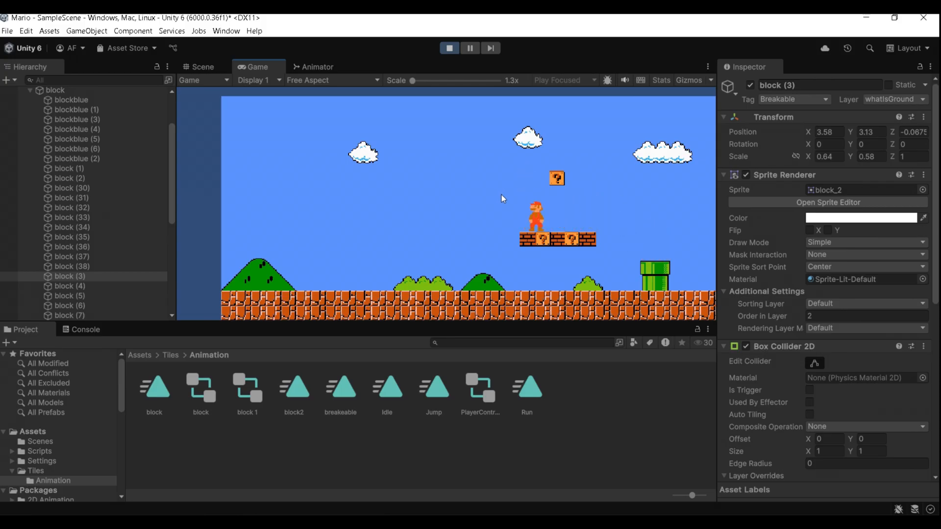
# Test breaking the upper question block and the whole brick row with Mario, and stop the play mode.
pyautogui.press('space')
pyautogui.press('Left')
pyautogui.press('Right')
pyautogui.press('space')
pyautogui.press('Right')
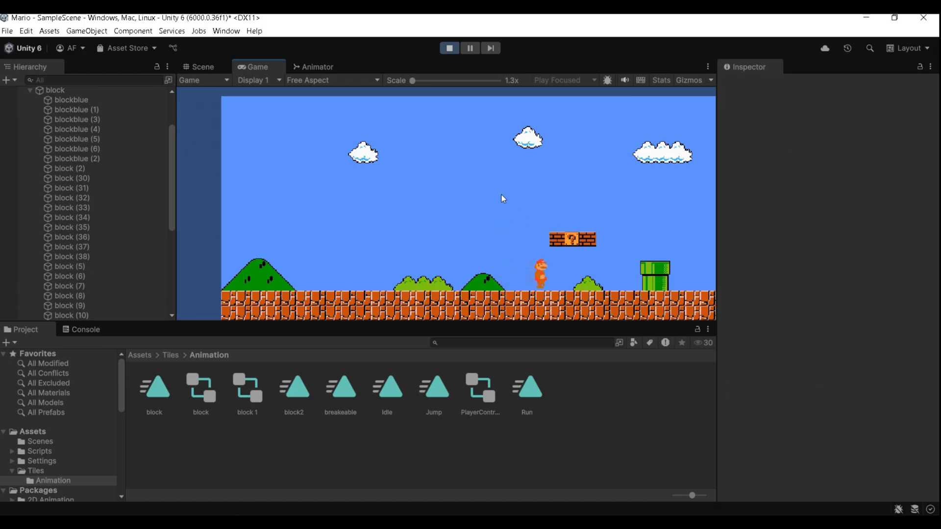
pyautogui.press('Left')
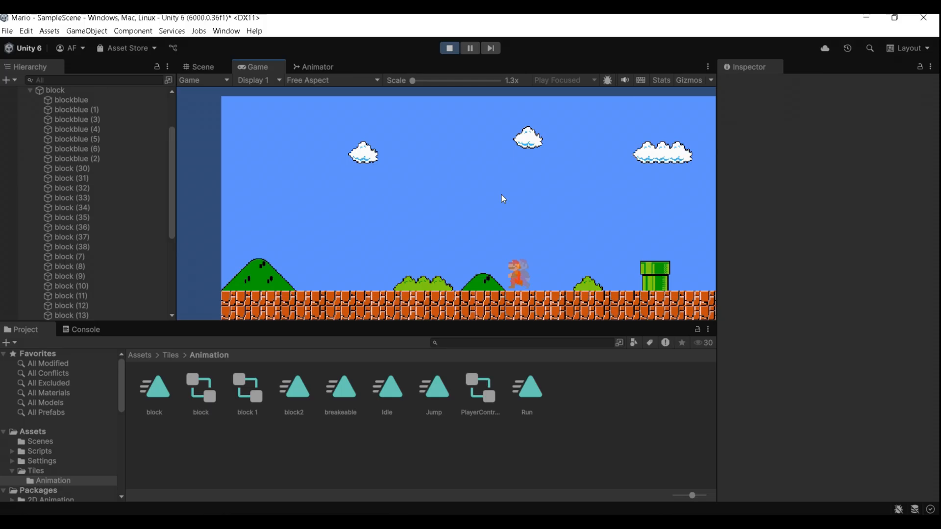
pyautogui.press('Right')
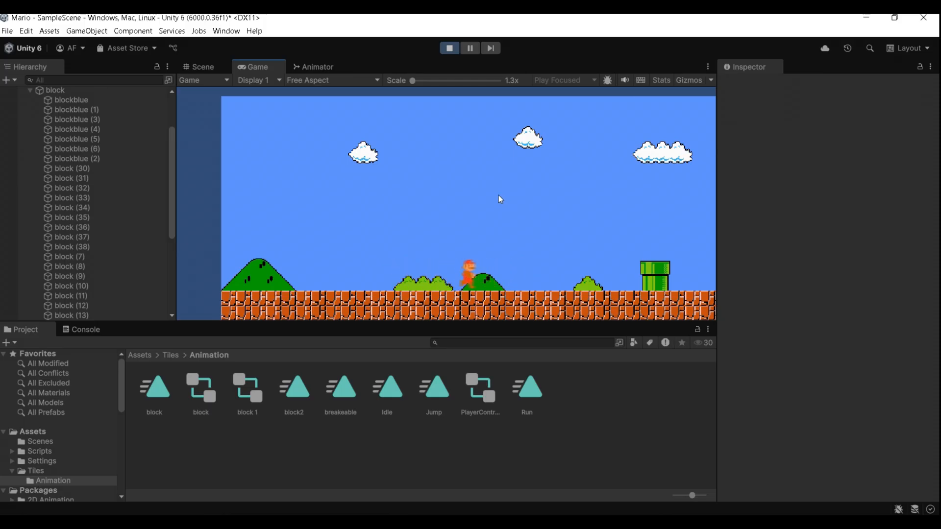
pyautogui.click(449, 48)
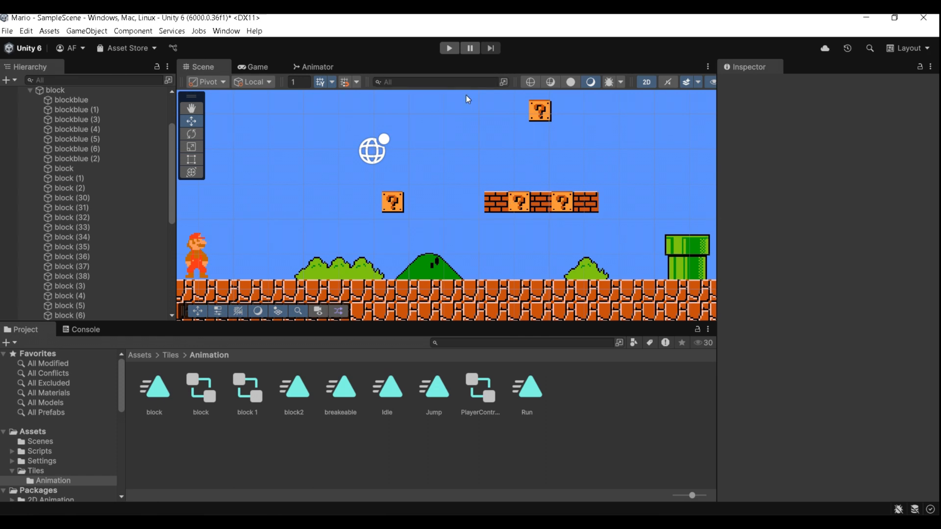